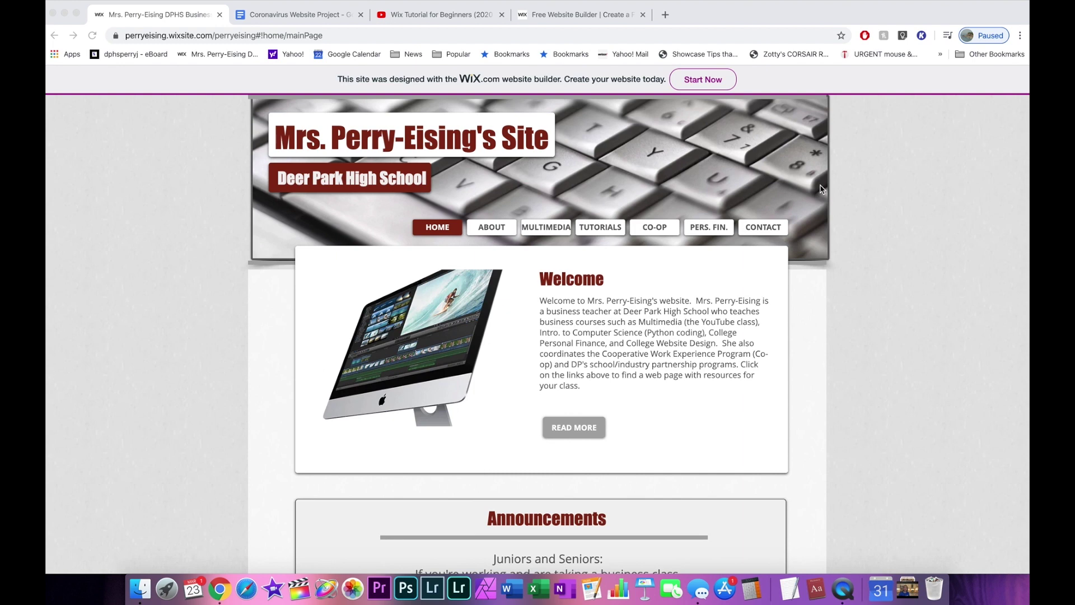
Browse the live site's ABOUT and MULTIMEDIA pages.
{"action": "scroll", "coordinate": [821, 188], "scroll_direction": "down", "scroll_amount": 10}
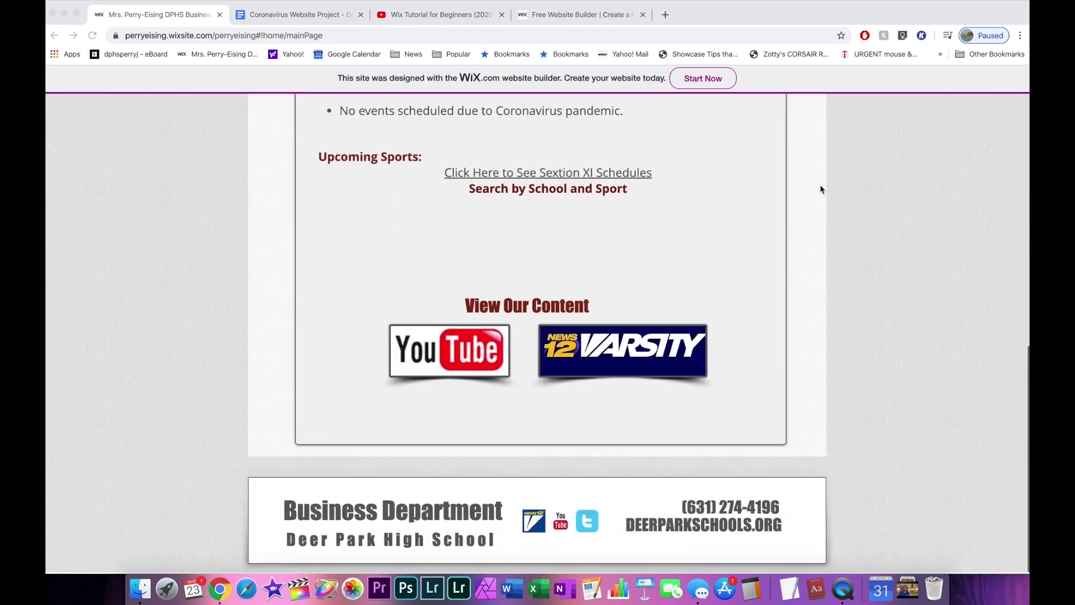
{"action": "scroll", "coordinate": [820, 189], "scroll_direction": "up", "scroll_amount": 10}
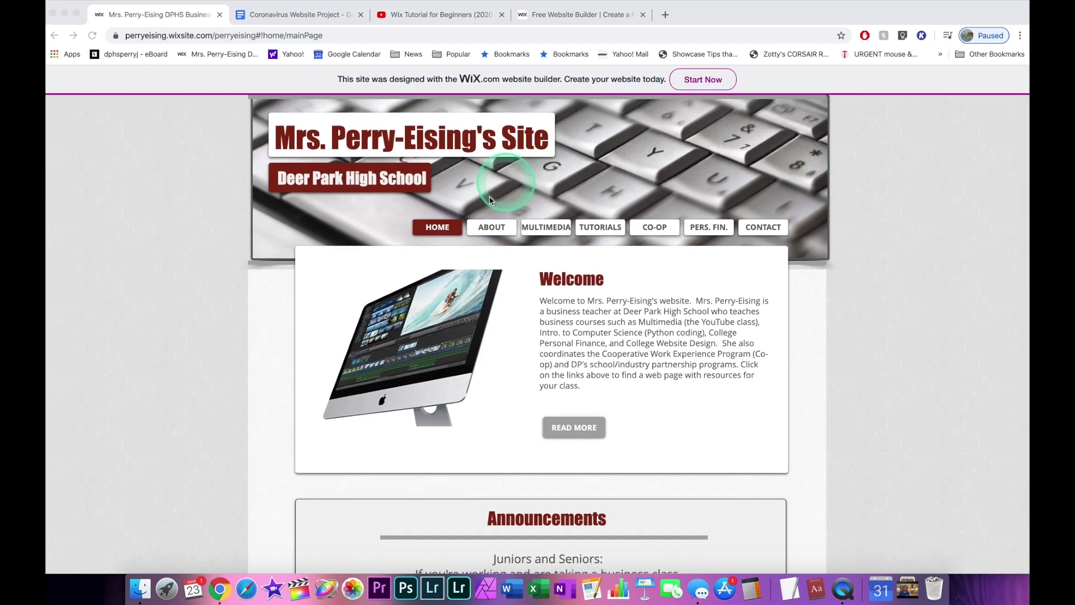
{"action": "left_click", "coordinate": [487, 232]}
{"action": "left_click", "coordinate": [493, 226]}
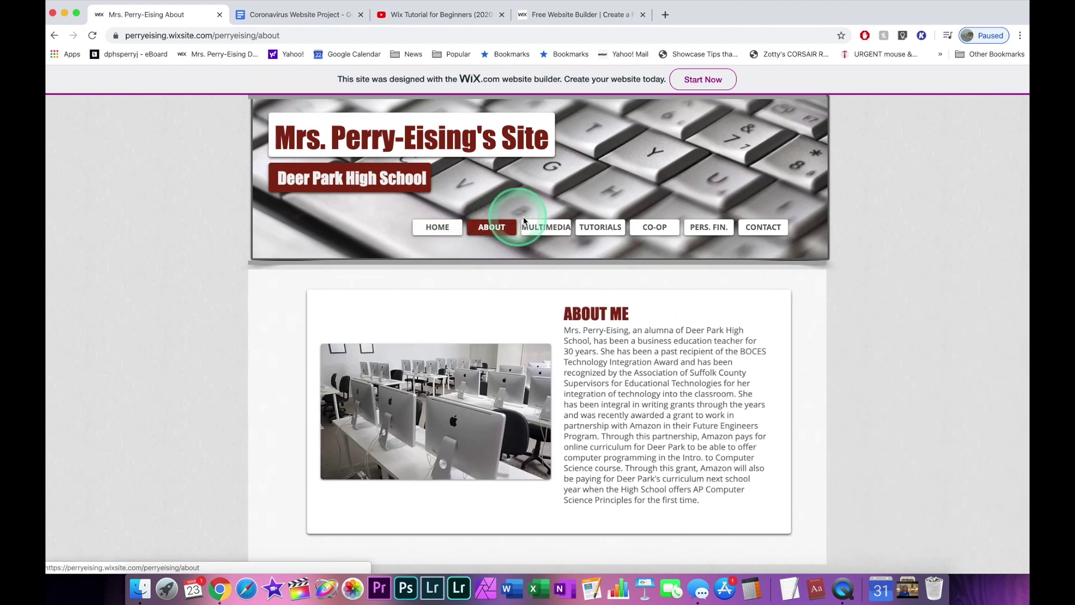
{"action": "left_click", "coordinate": [549, 227]}
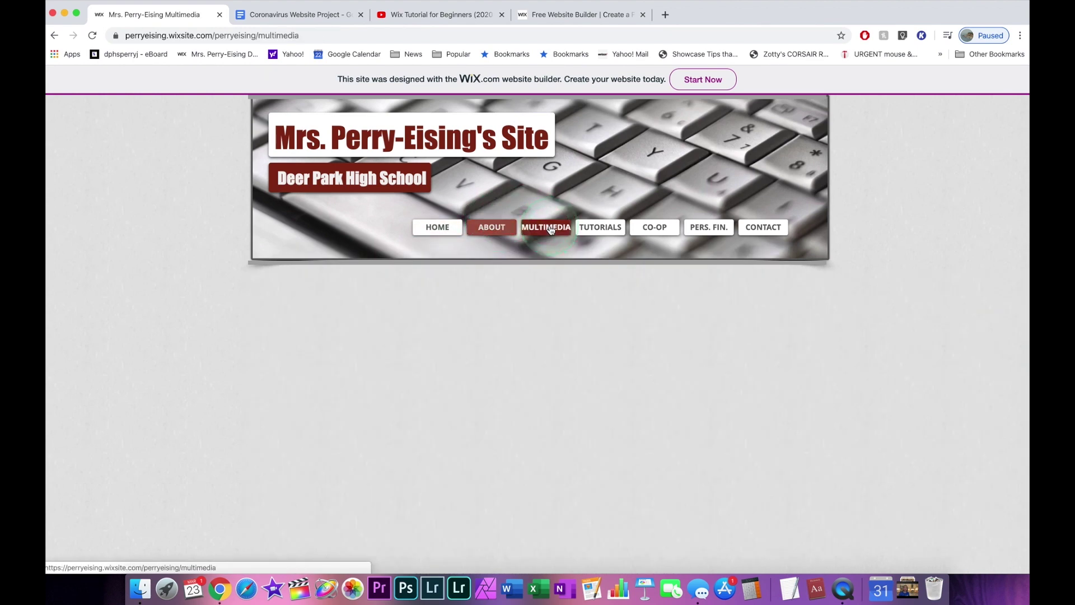
{"action": "left_click", "coordinate": [671, 362]}
{"action": "scroll", "coordinate": [671, 362], "scroll_direction": "down", "scroll_amount": 10}
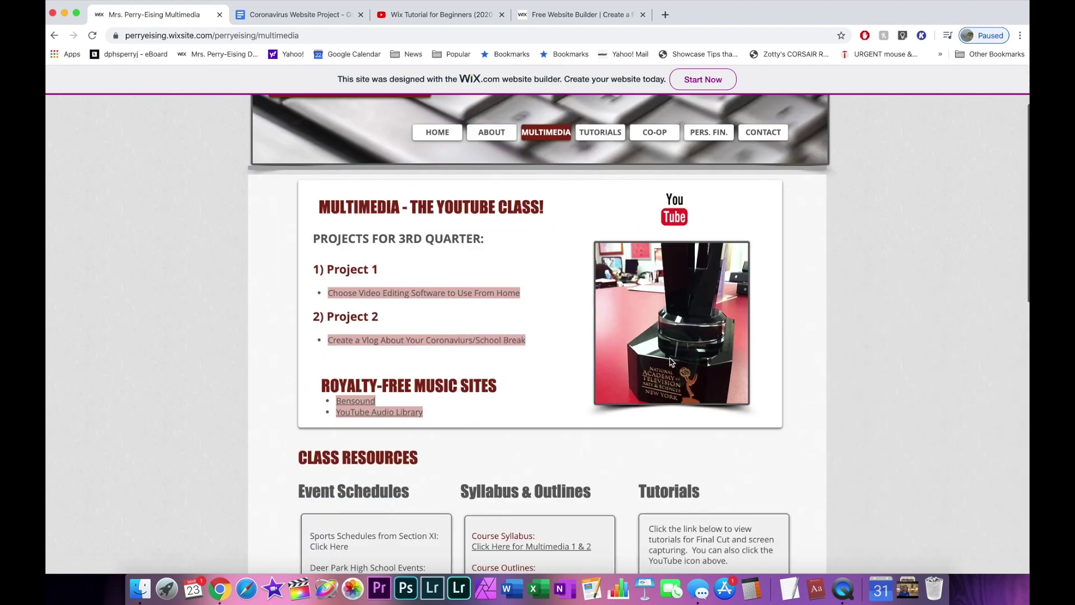
{"action": "scroll", "coordinate": [671, 362], "scroll_direction": "up", "scroll_amount": 10}
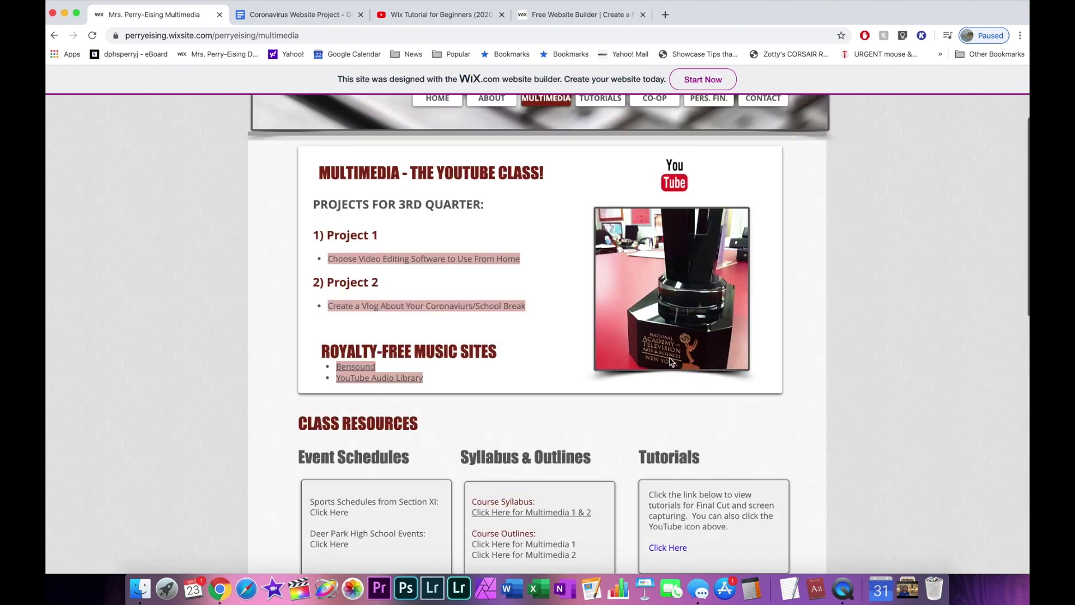
View the TUTORIALS, CO-OP and House Intro personal finance pages.
{"action": "left_click", "coordinate": [609, 231]}
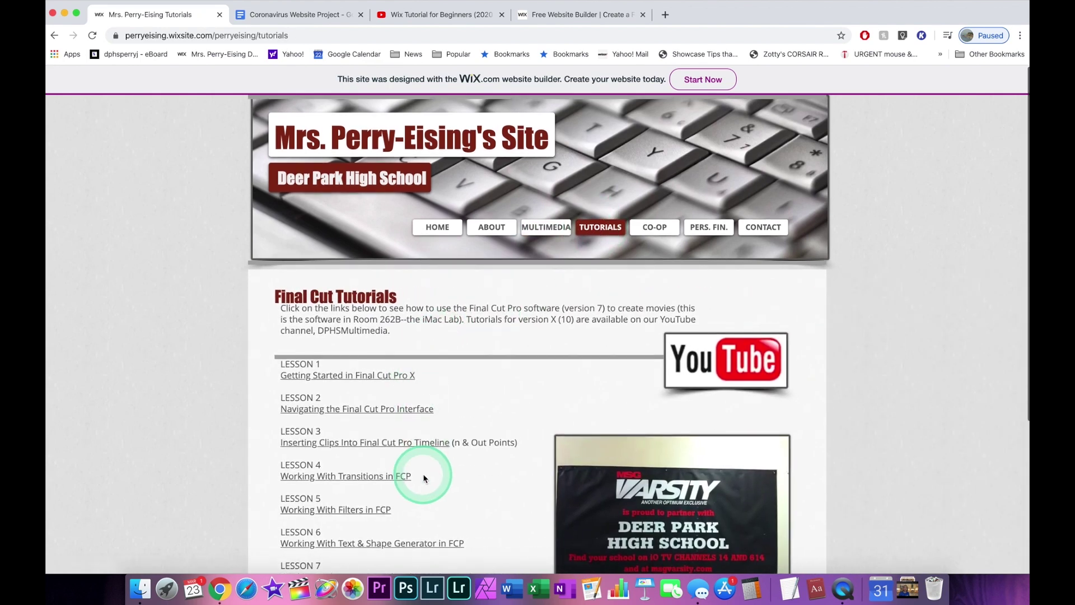
{"action": "left_click", "coordinate": [658, 226]}
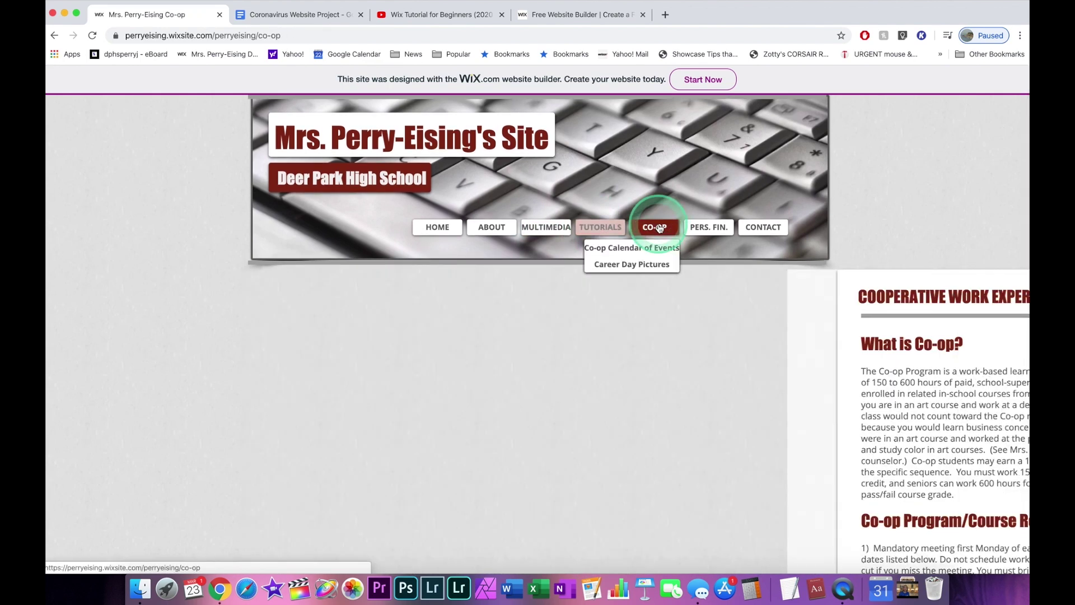
{"action": "scroll", "coordinate": [646, 366], "scroll_direction": "down", "scroll_amount": 10}
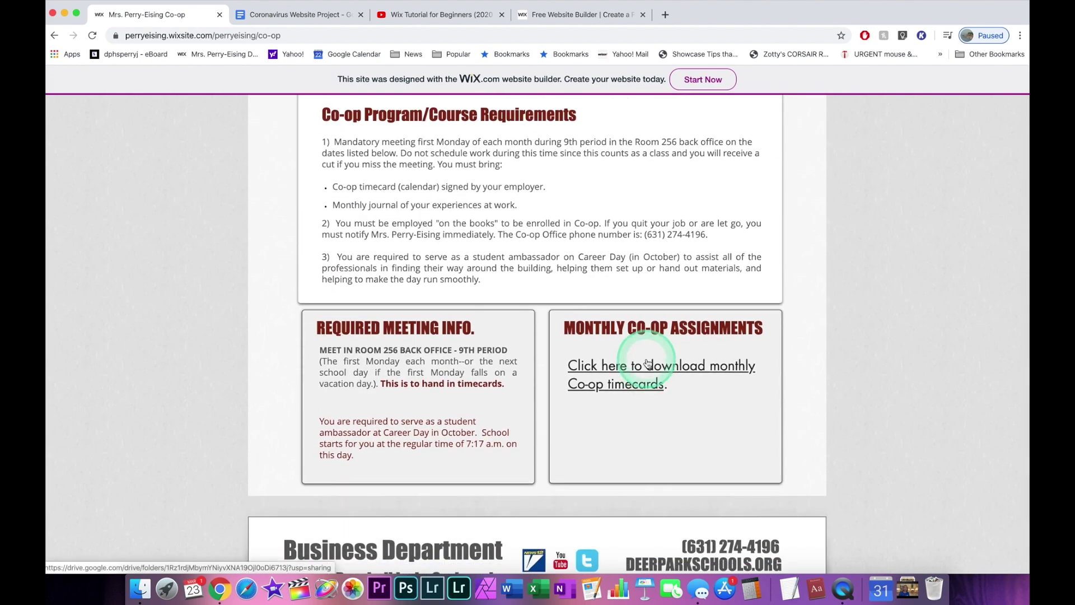
{"action": "scroll", "coordinate": [647, 369], "scroll_direction": "up", "scroll_amount": 10}
{"action": "mouse_move", "coordinate": [710, 227]}
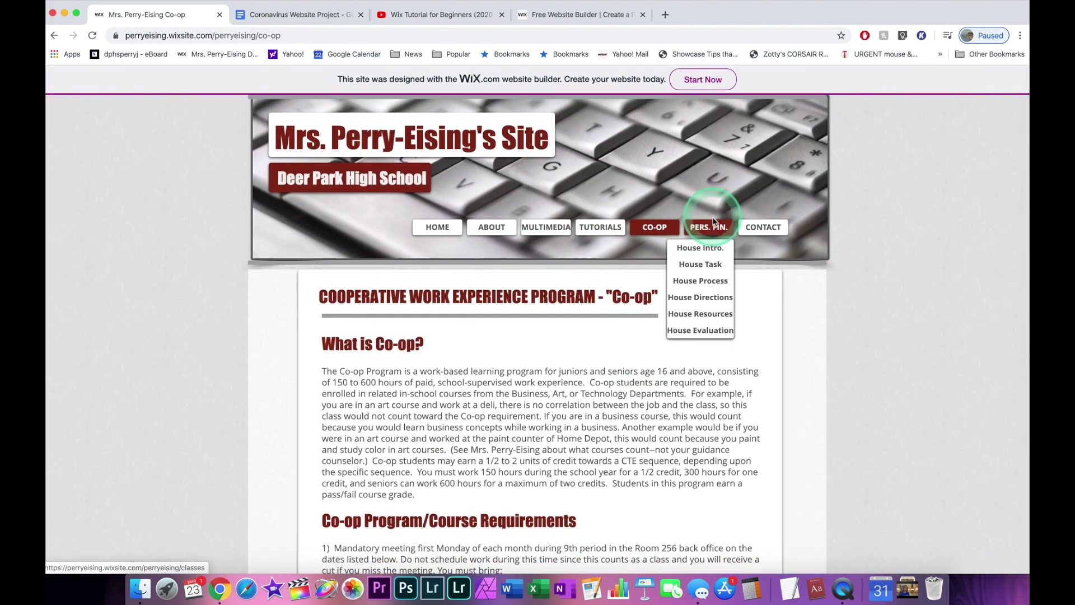
{"action": "left_click", "coordinate": [699, 247]}
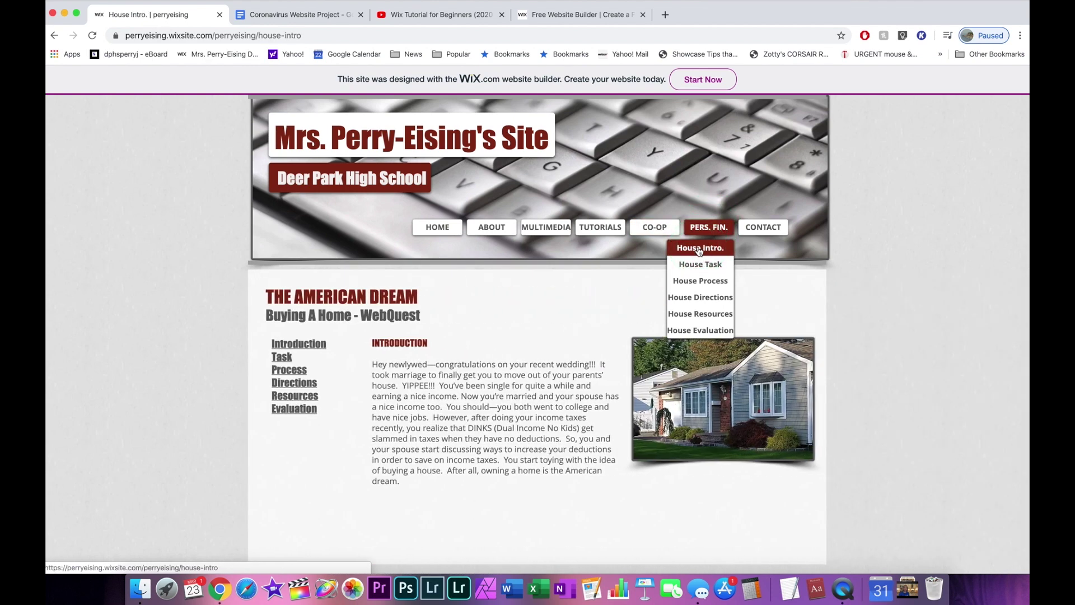
Look over the CONTACT page's form, then switch to the Wix.com home page.
{"action": "left_click", "coordinate": [763, 229]}
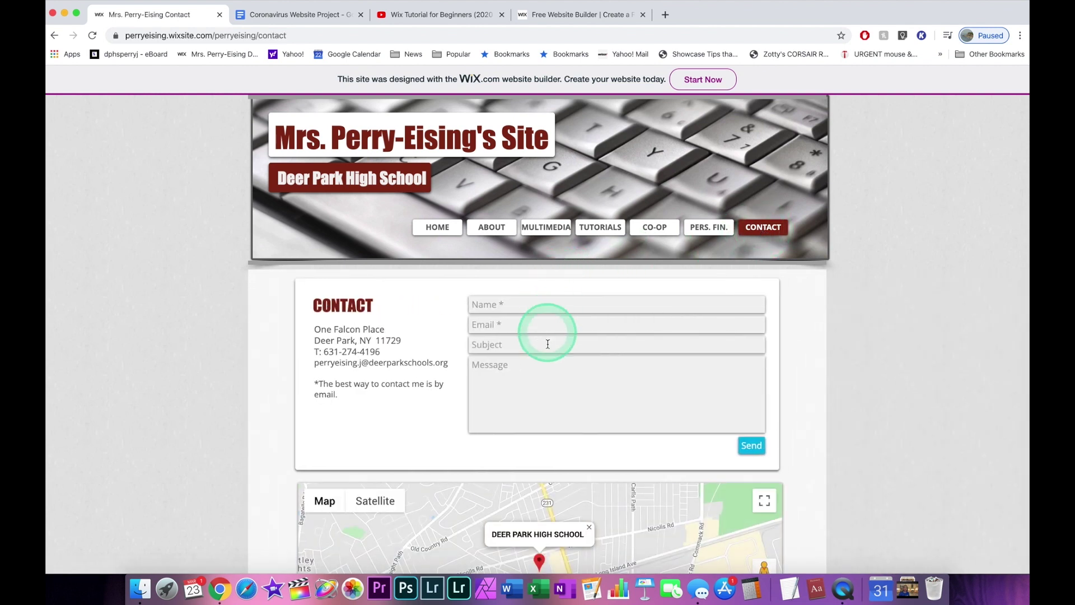
{"action": "left_click", "coordinate": [578, 425]}
{"action": "left_click", "coordinate": [677, 378]}
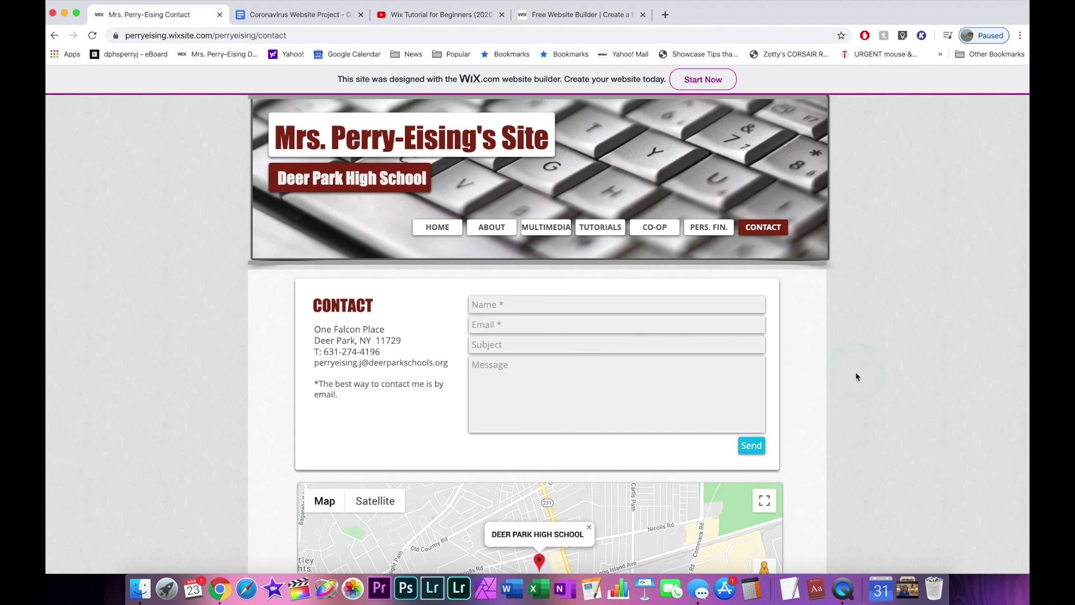
{"action": "left_click", "coordinate": [576, 17]}
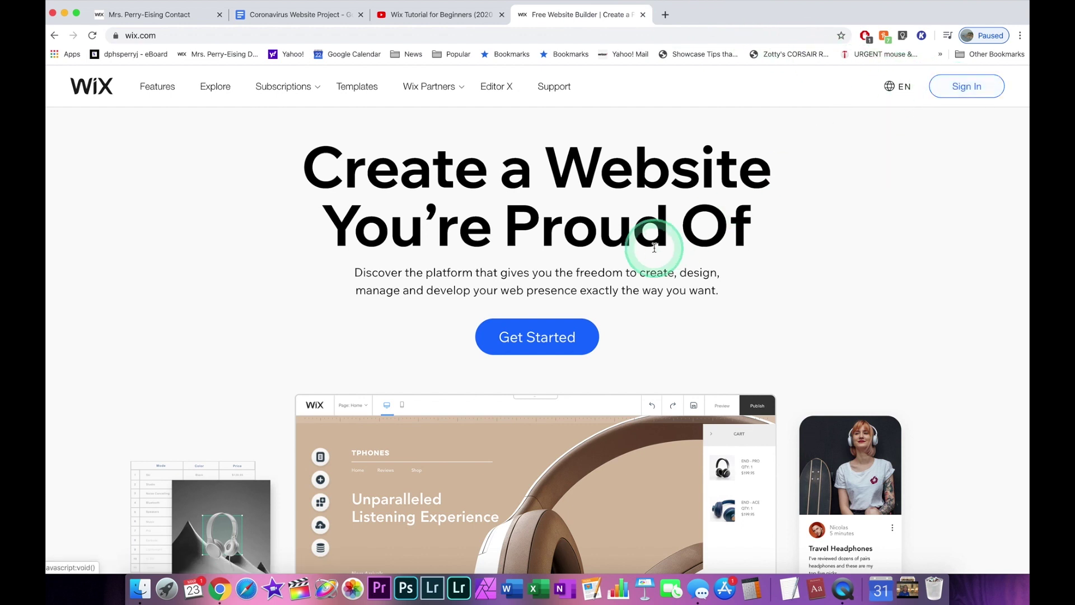
Log in to Wix with the saved account credentials to reach the site's Dashboard.
{"action": "left_click", "coordinate": [542, 337]}
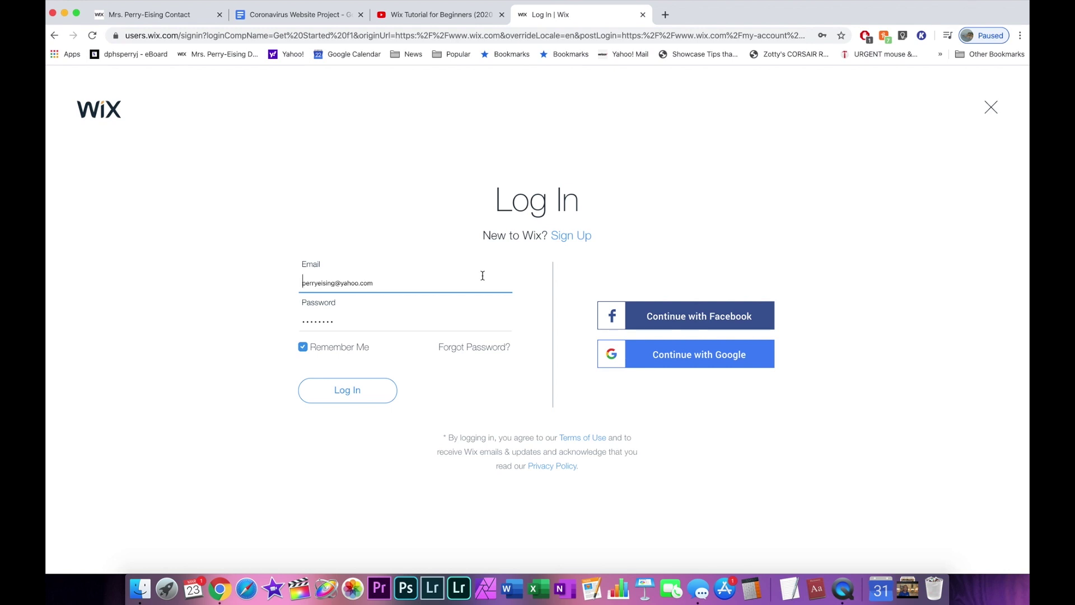
{"action": "left_click", "coordinate": [356, 391]}
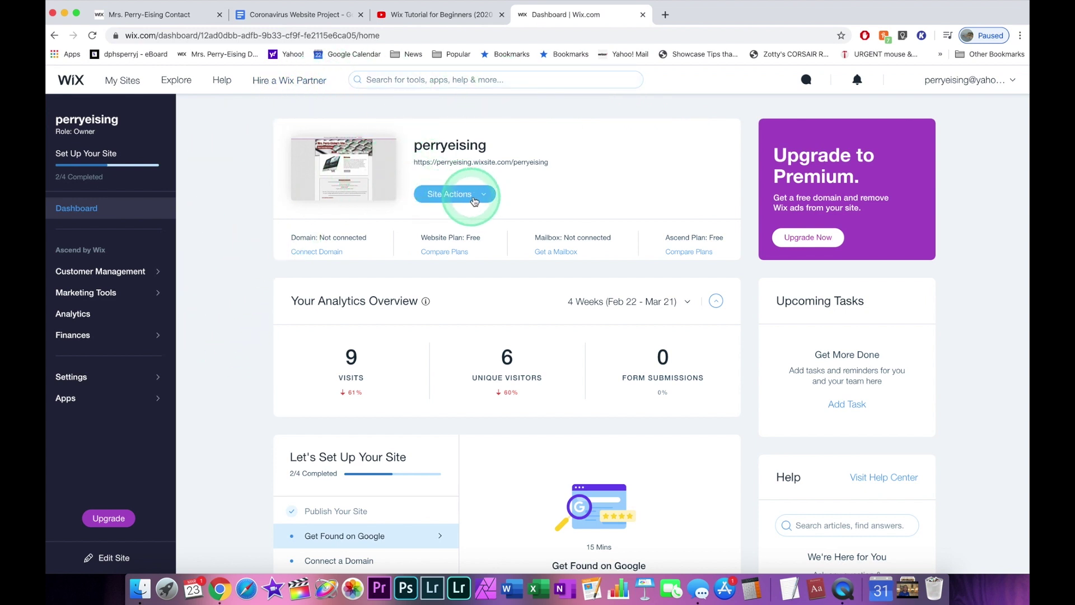
Choose Edit Site from Site Actions to launch the Wix Editor on the Home page.
{"action": "left_click", "coordinate": [480, 194]}
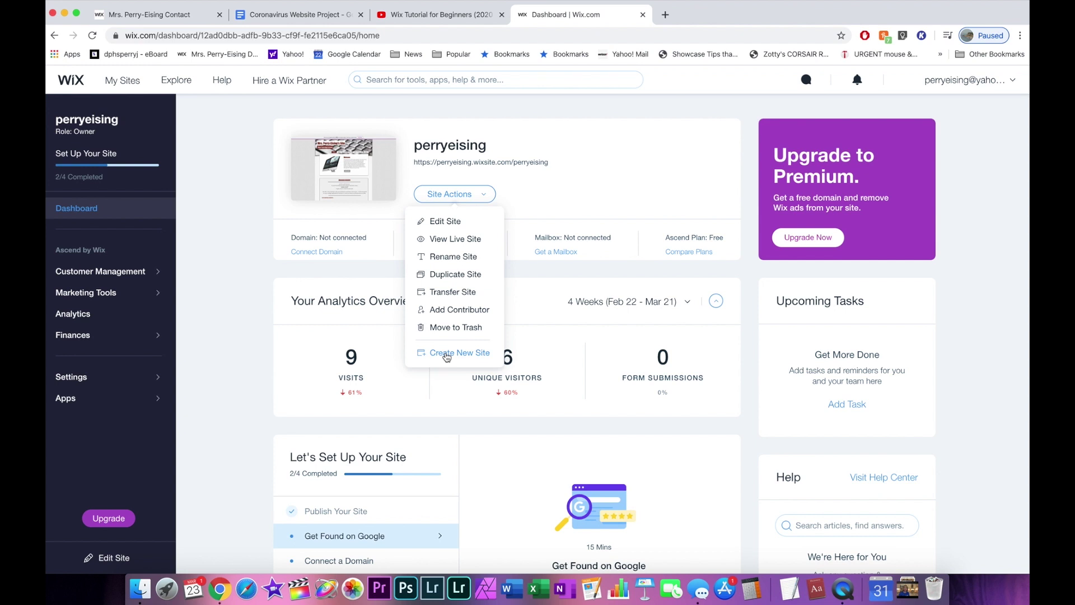
{"action": "left_click", "coordinate": [460, 354]}
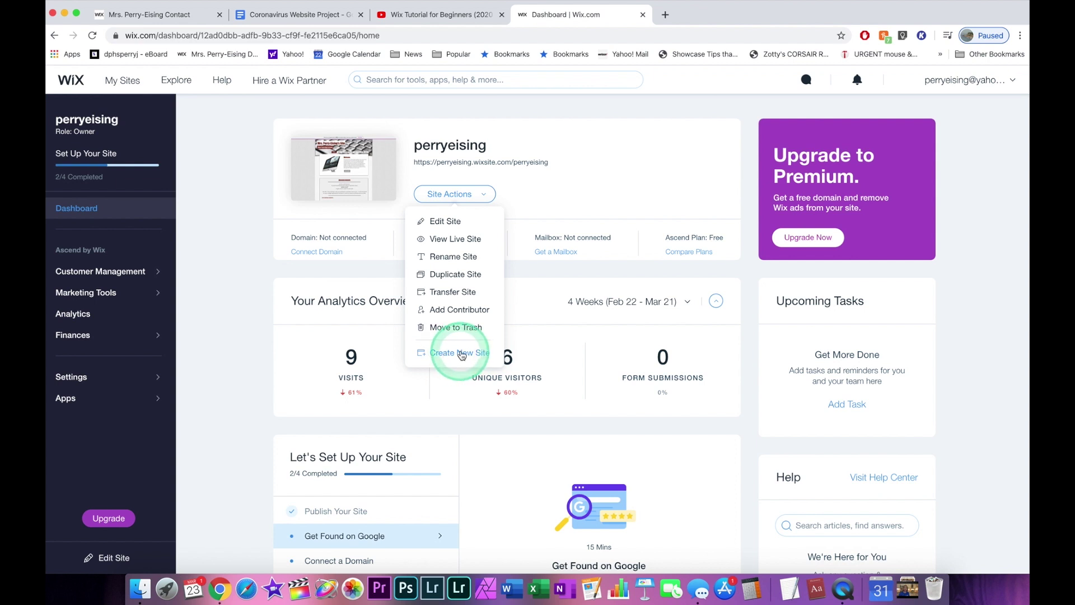
{"action": "left_click", "coordinate": [204, 285]}
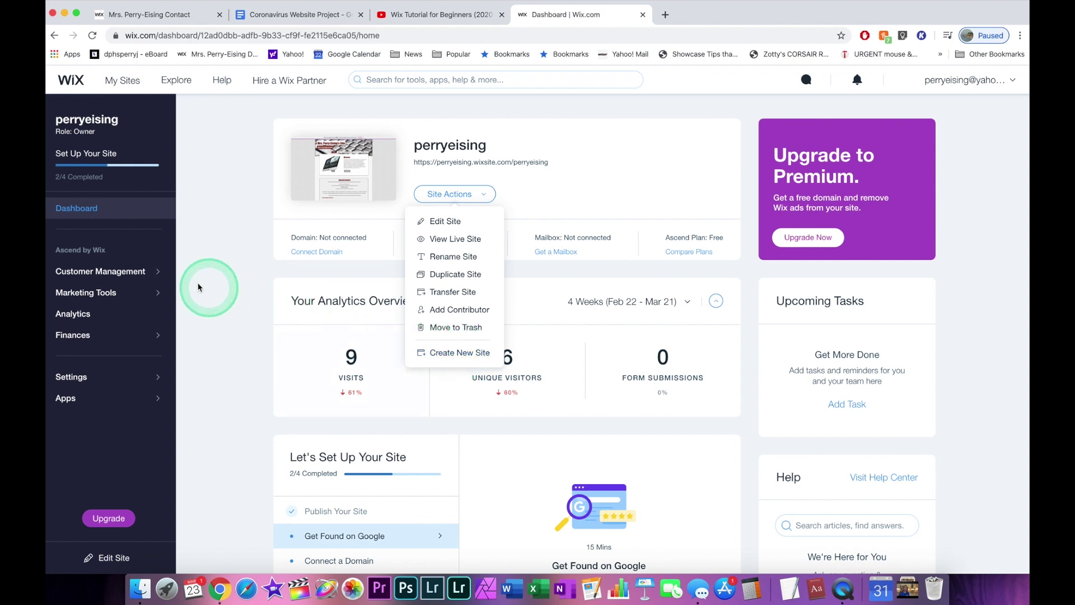
{"action": "left_click", "coordinate": [477, 193]}
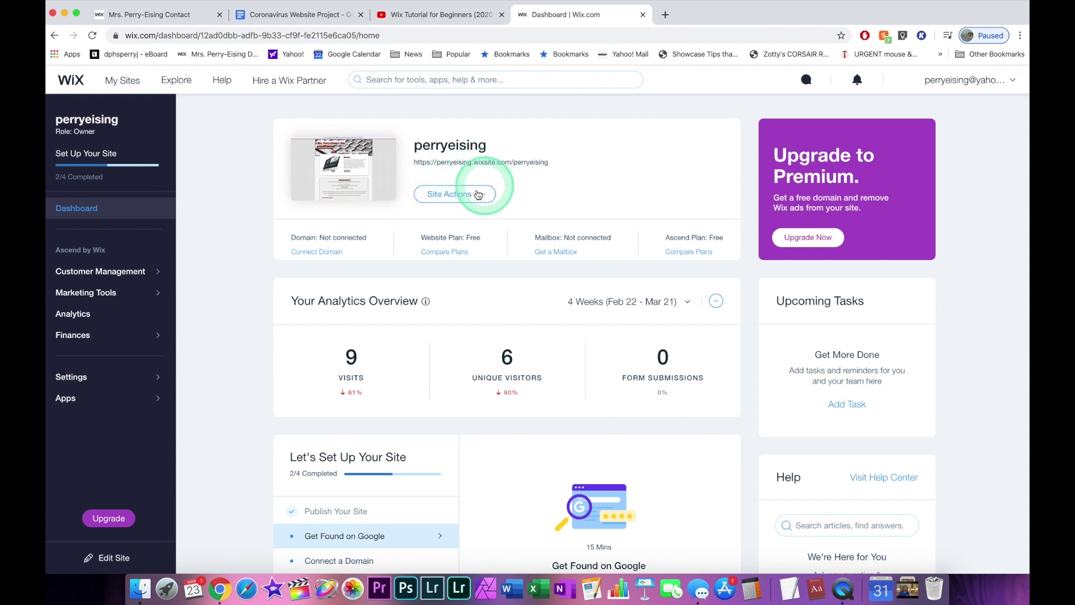
{"action": "left_click", "coordinate": [452, 223]}
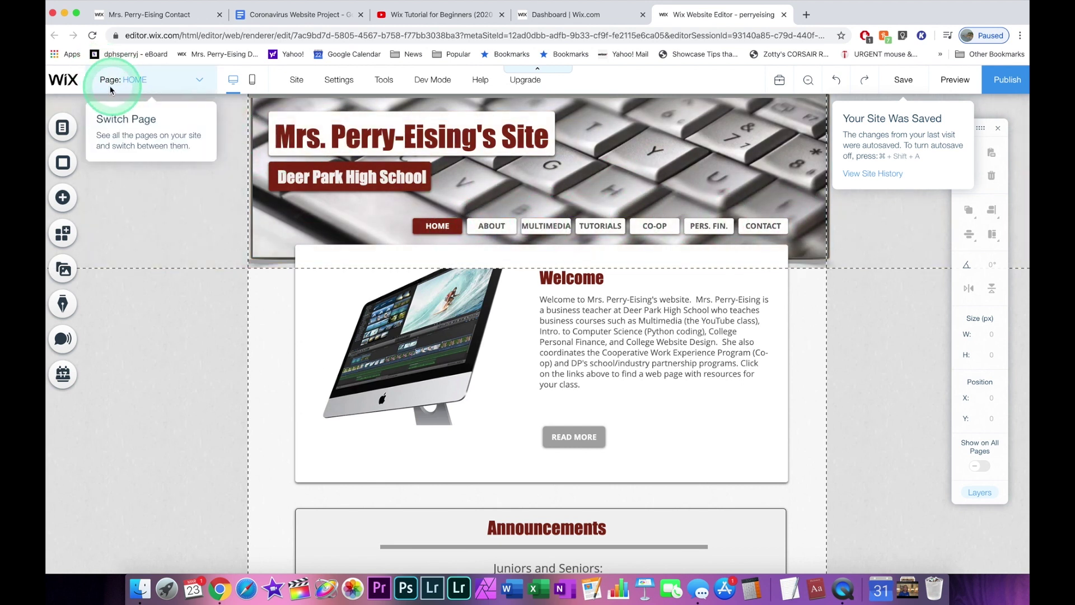
Switch to the TUTORIALS page and open the Final Cut lessons text for editing.
{"action": "left_click", "coordinate": [201, 80]}
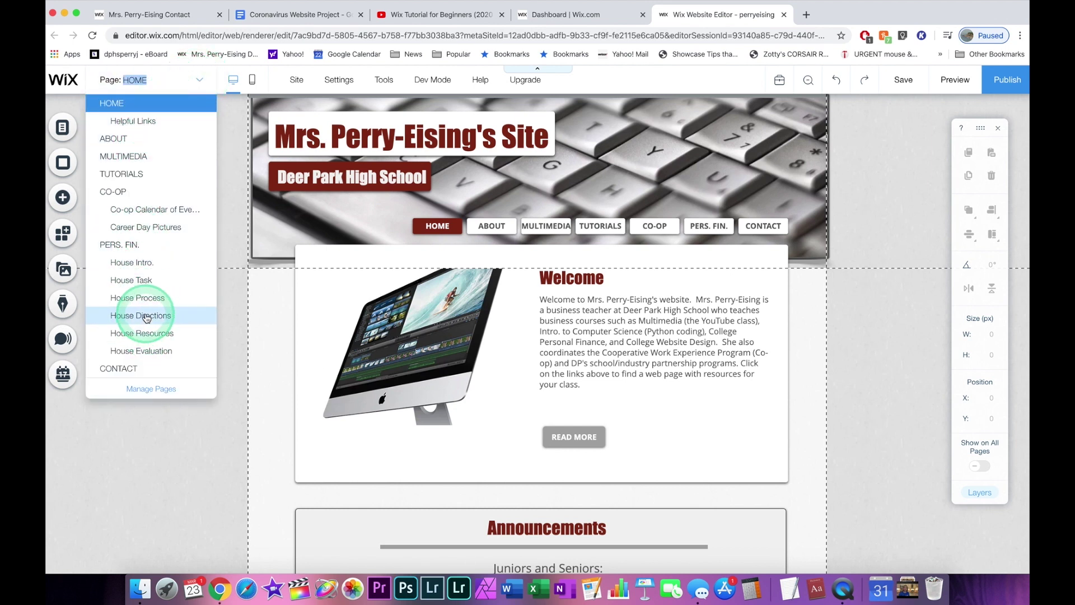
{"action": "left_click", "coordinate": [137, 173]}
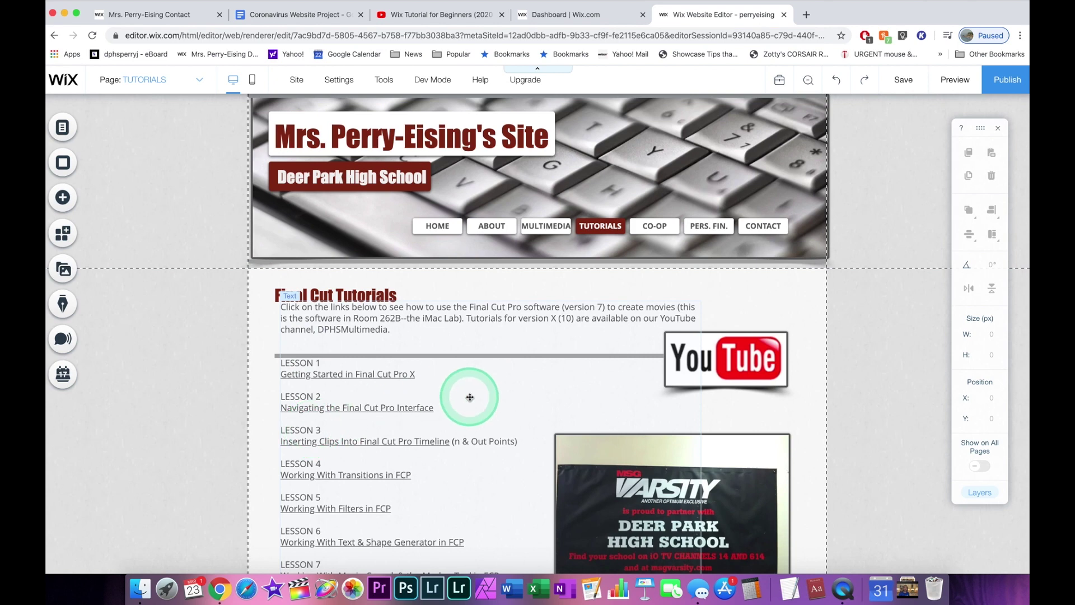
{"action": "scroll", "coordinate": [469, 397], "scroll_direction": "down", "scroll_amount": 2}
{"action": "scroll", "coordinate": [469, 397], "scroll_direction": "down", "scroll_amount": 2}
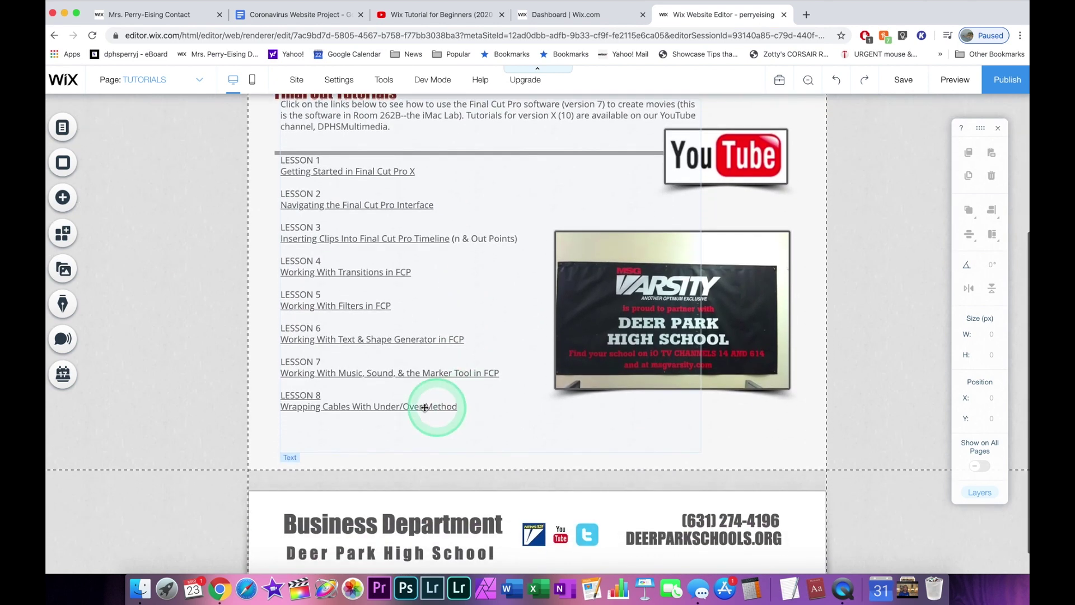
{"action": "double_click", "coordinate": [428, 428]}
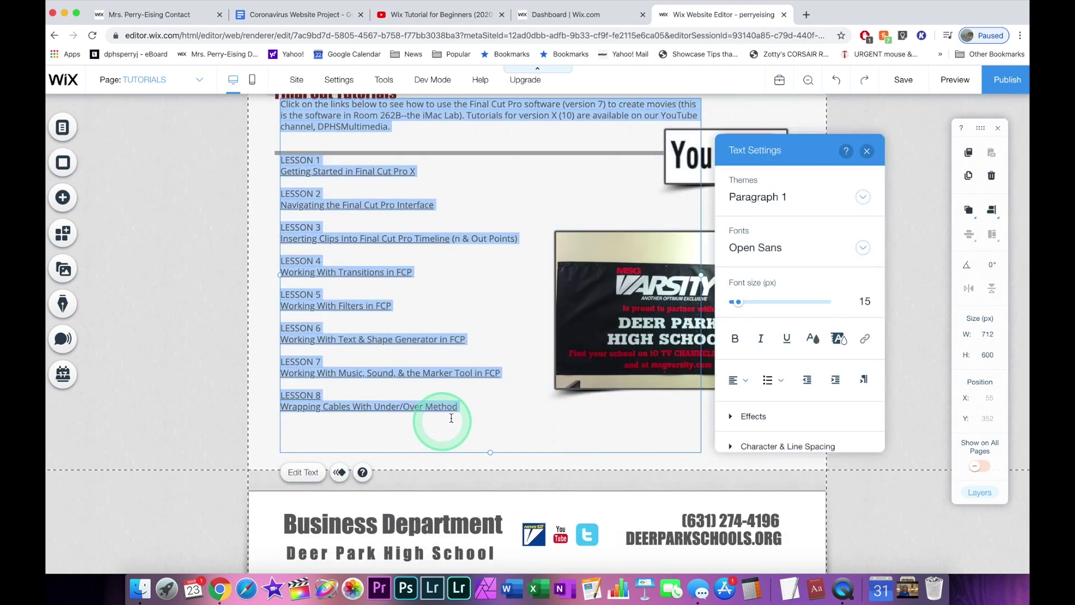
Check the Lesson 8 text colour choices, then close Text Settings on the Tutorials page.
{"action": "left_click", "coordinate": [469, 406]}
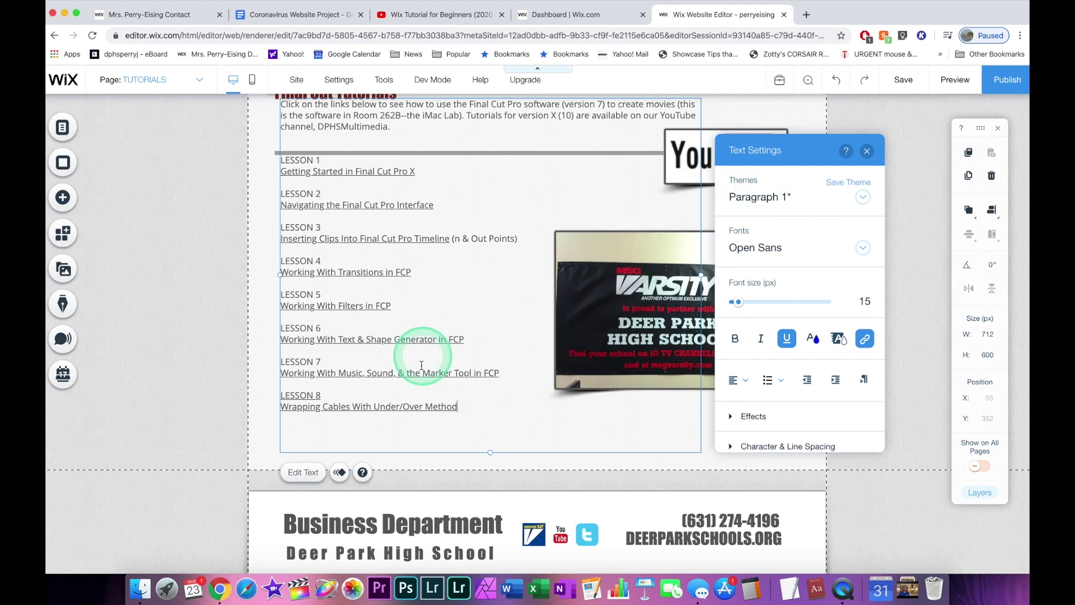
{"action": "left_click", "coordinate": [782, 196]}
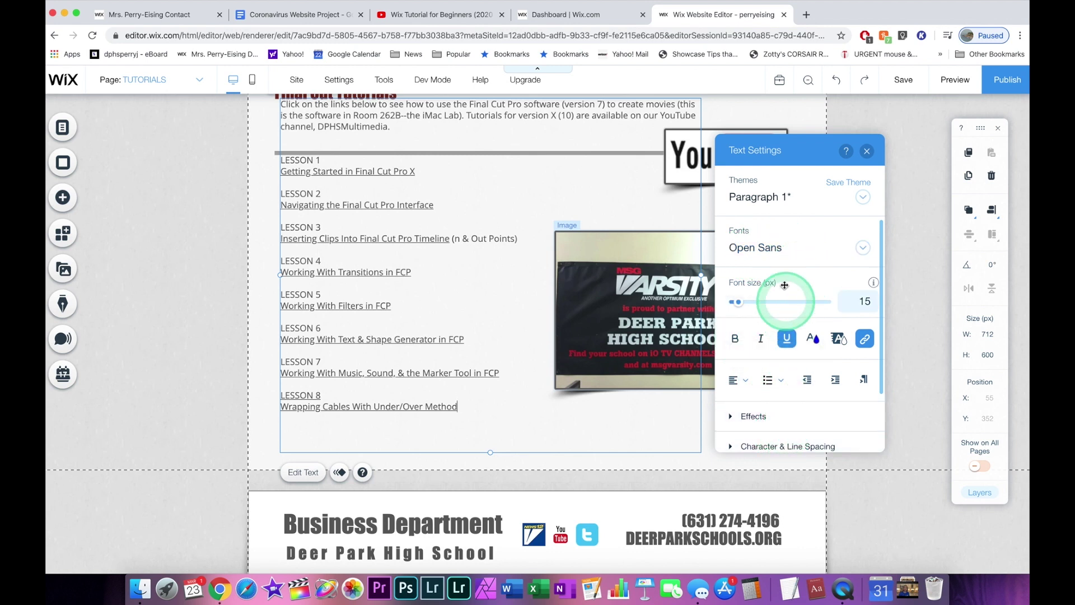
{"action": "scroll", "coordinate": [779, 417], "scroll_direction": "down", "scroll_amount": 2}
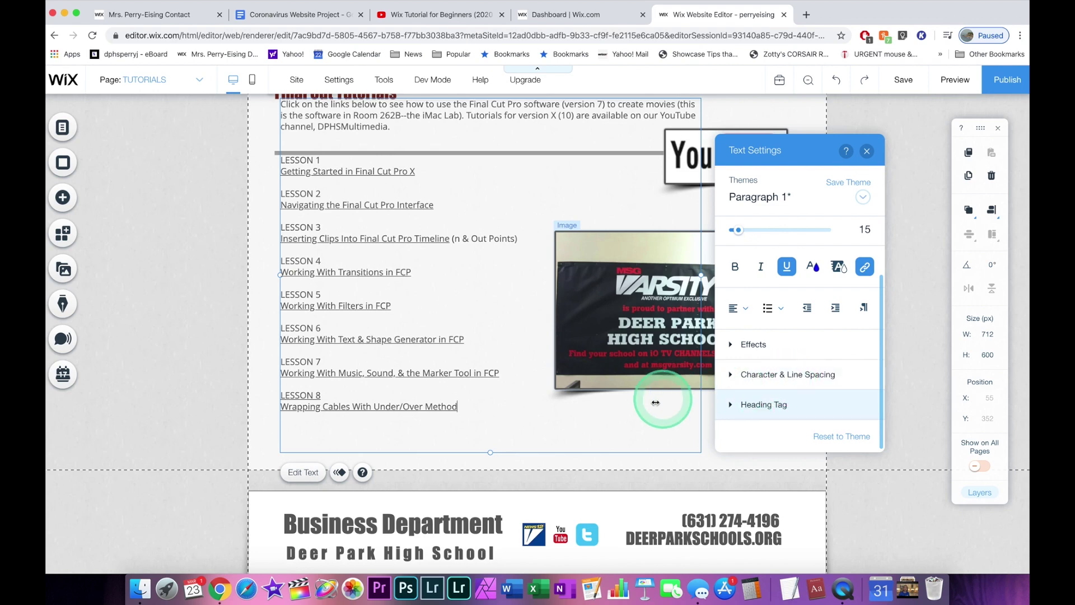
{"action": "scroll", "coordinate": [207, 290], "scroll_direction": "up", "scroll_amount": 5}
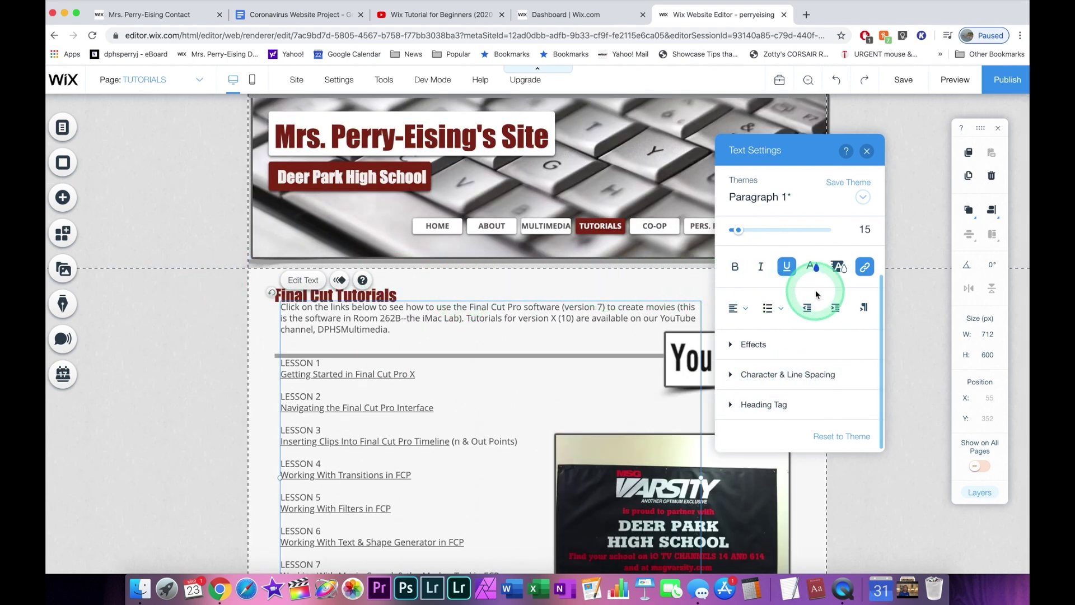
{"action": "left_click", "coordinate": [812, 267]}
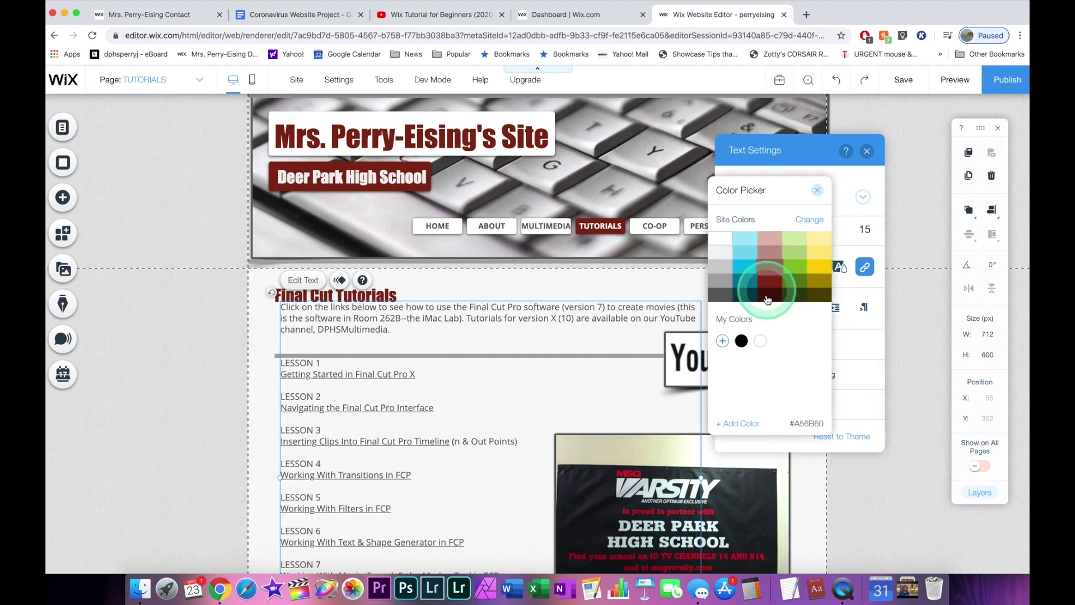
{"action": "left_click", "coordinate": [817, 191]}
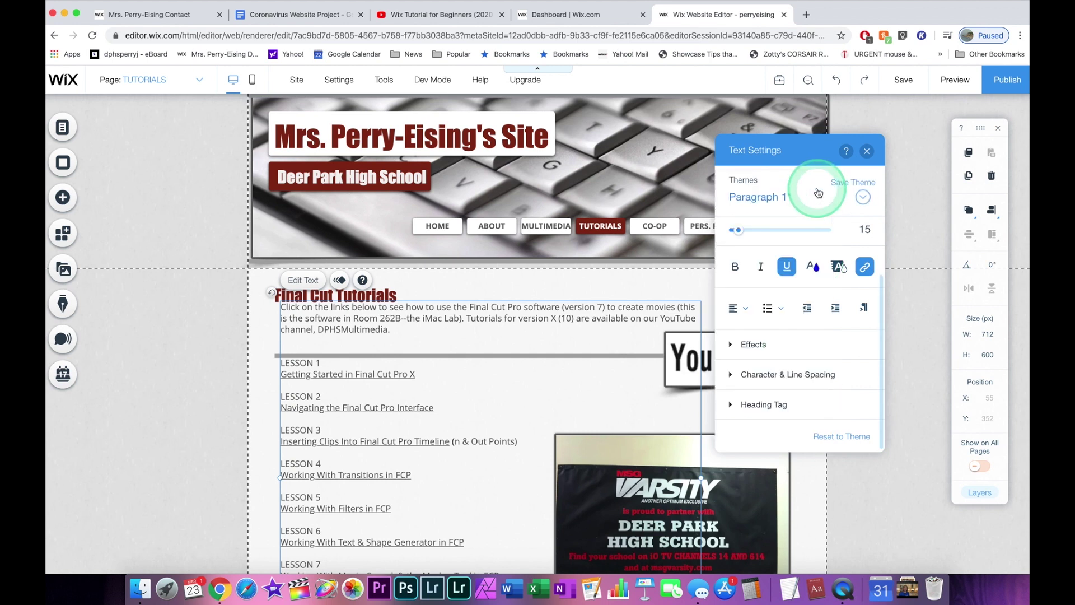
{"action": "left_click", "coordinate": [868, 153]}
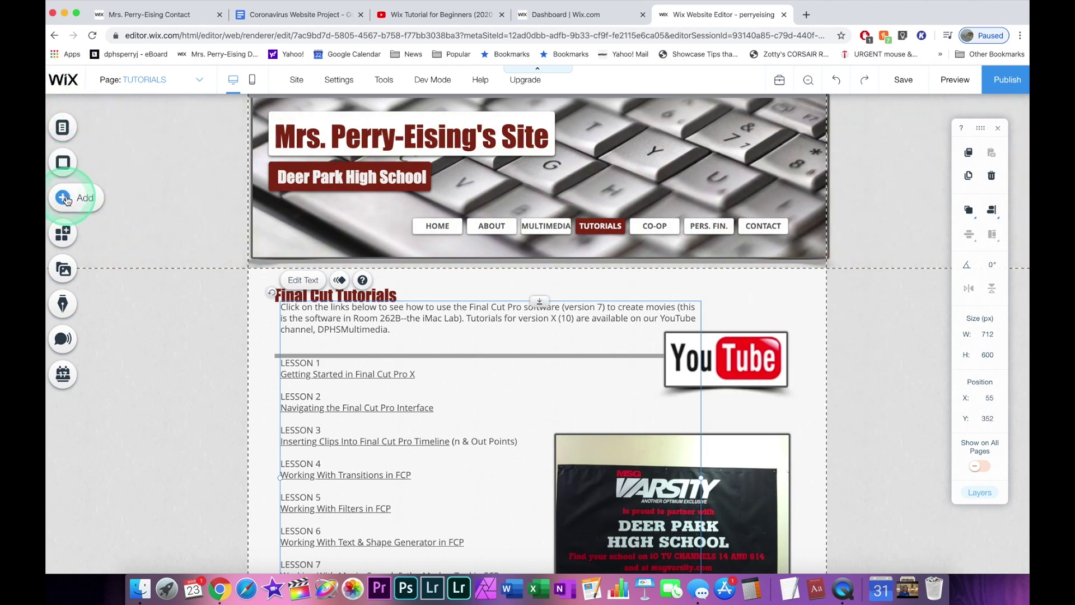
{"action": "left_click", "coordinate": [66, 198]}
{"action": "left_click", "coordinate": [114, 150]}
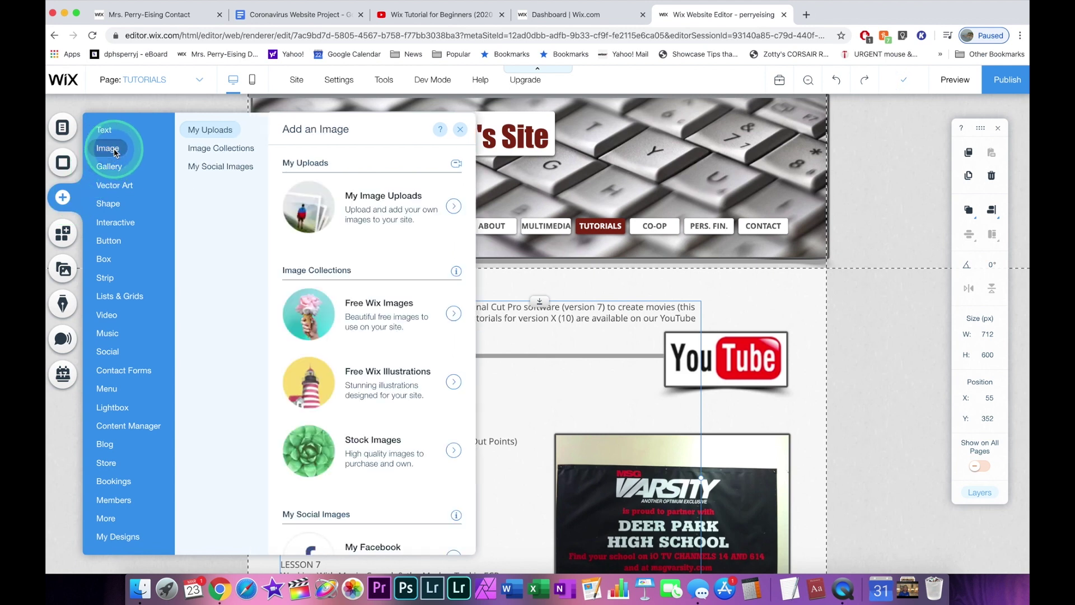
{"action": "left_click", "coordinate": [211, 131]}
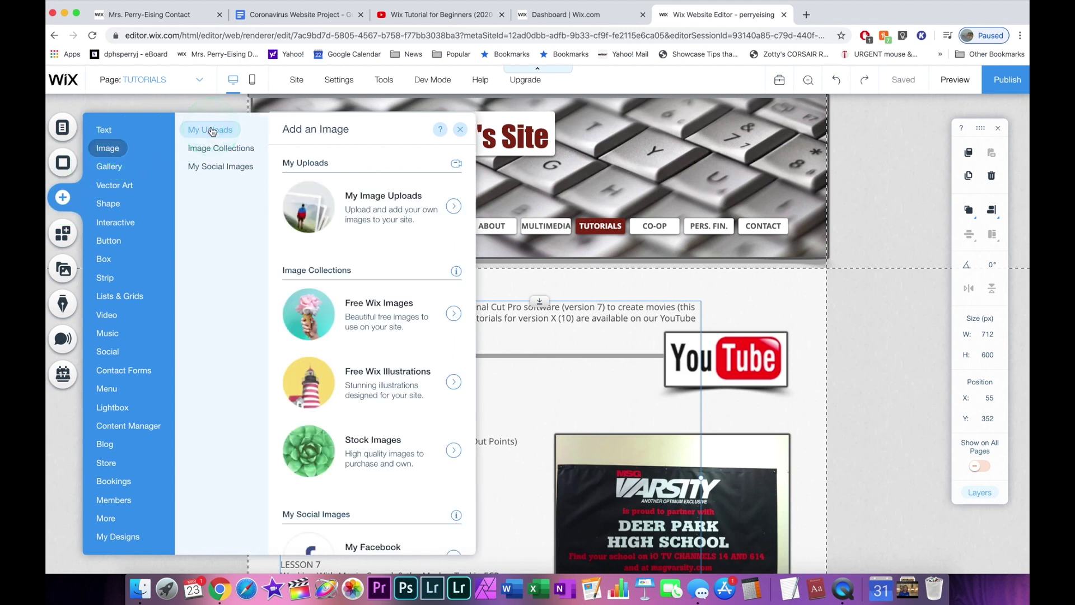
{"action": "left_click", "coordinate": [377, 215]}
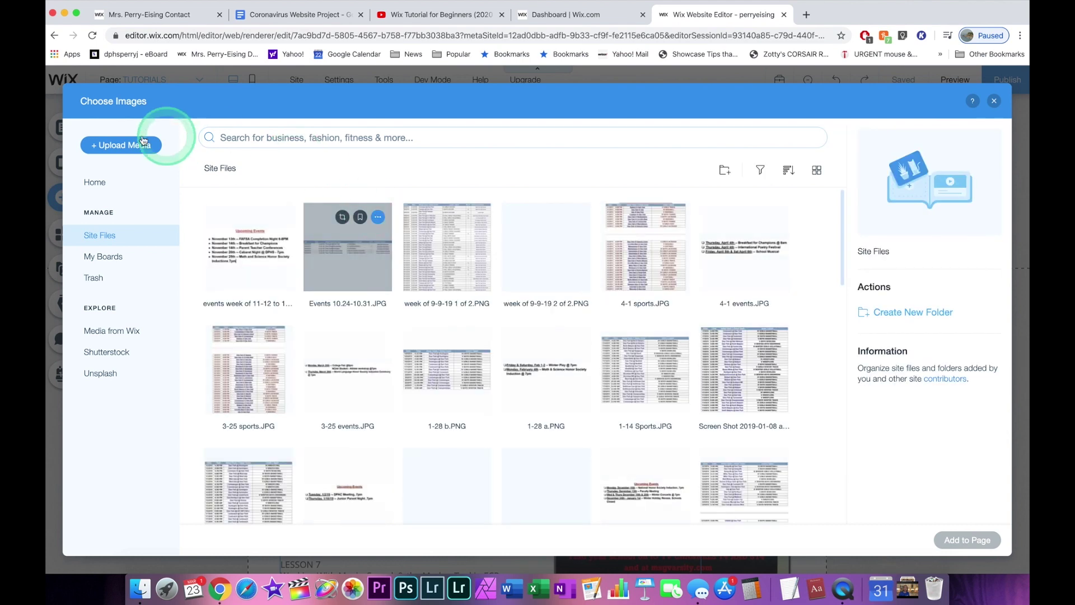
{"action": "left_click", "coordinate": [122, 147]}
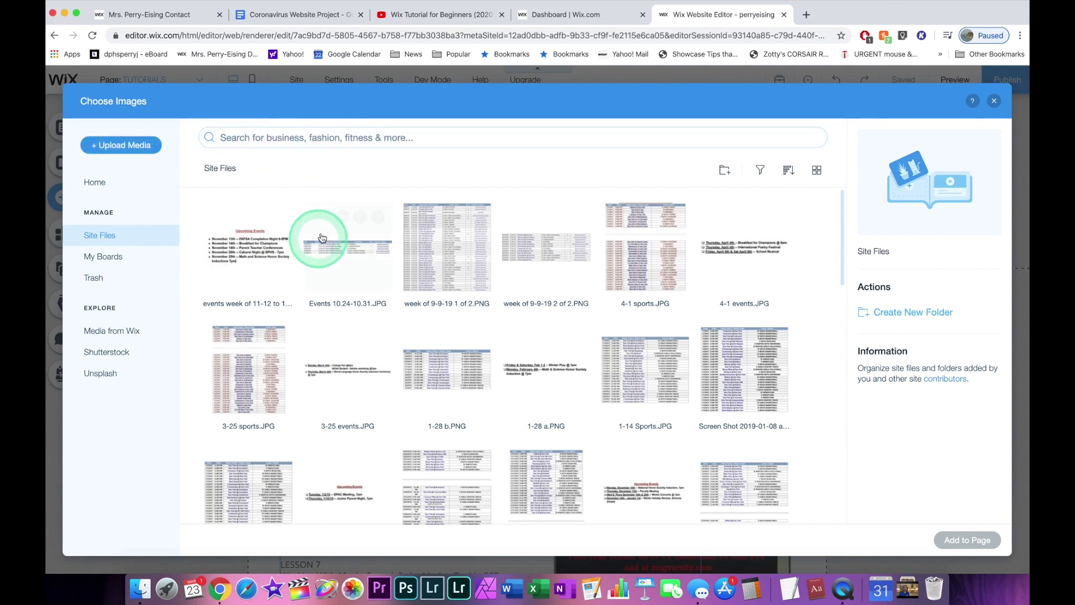
{"action": "left_click", "coordinate": [993, 101]}
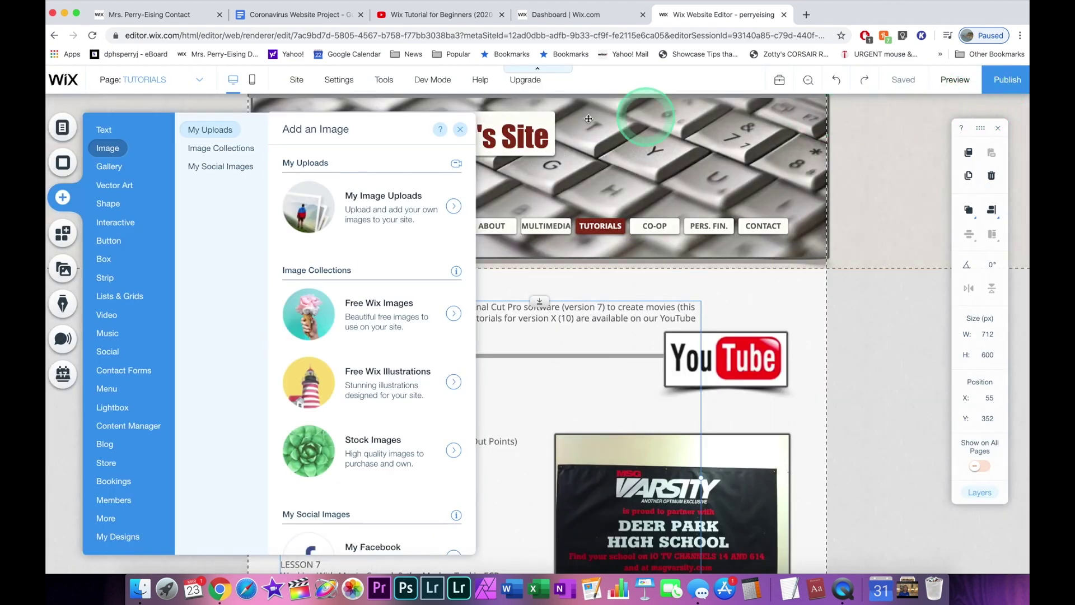
{"action": "left_click", "coordinate": [878, 348]}
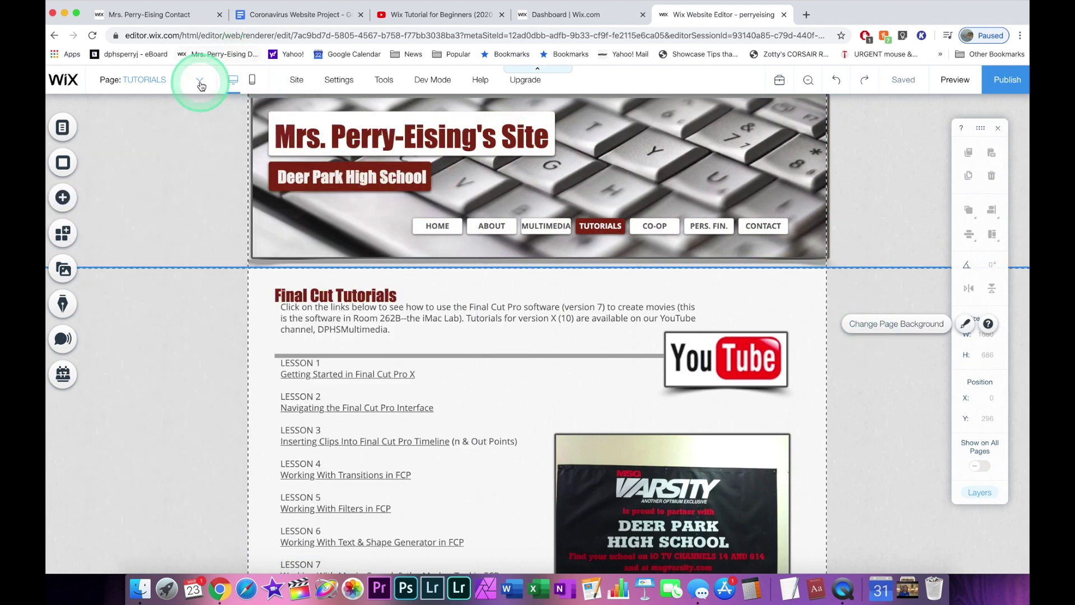
{"action": "left_click", "coordinate": [200, 84]}
Return to the Home page's Announcements section, opening and closing the Page Background panel.
{"action": "left_click", "coordinate": [115, 102]}
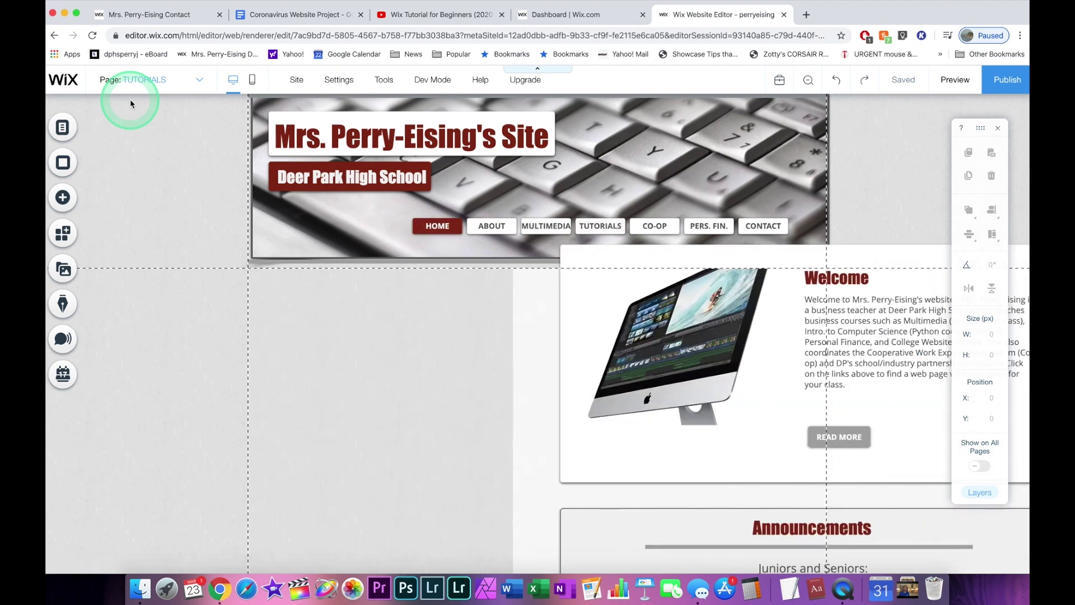
{"action": "scroll", "coordinate": [314, 314], "scroll_direction": "down", "scroll_amount": 3}
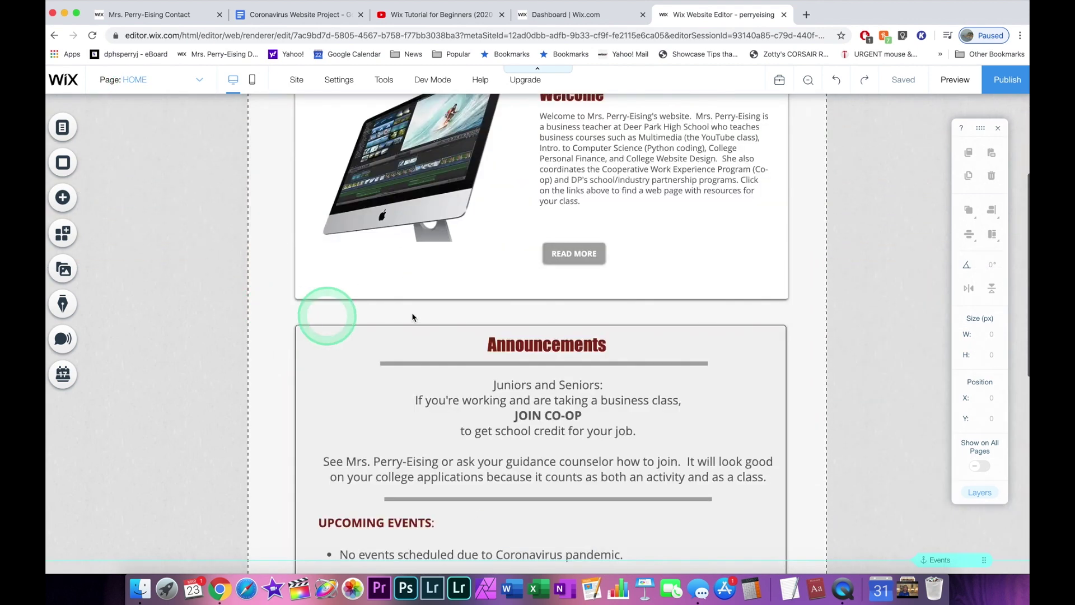
{"action": "scroll", "coordinate": [844, 317], "scroll_direction": "down", "scroll_amount": 1}
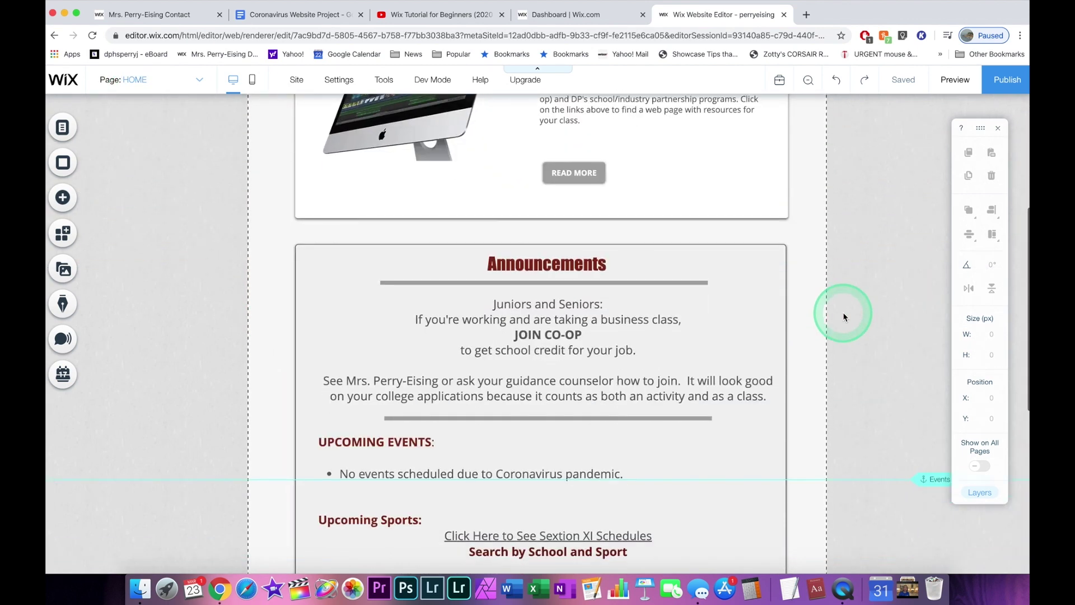
{"action": "scroll", "coordinate": [844, 317], "scroll_direction": "down", "scroll_amount": 1}
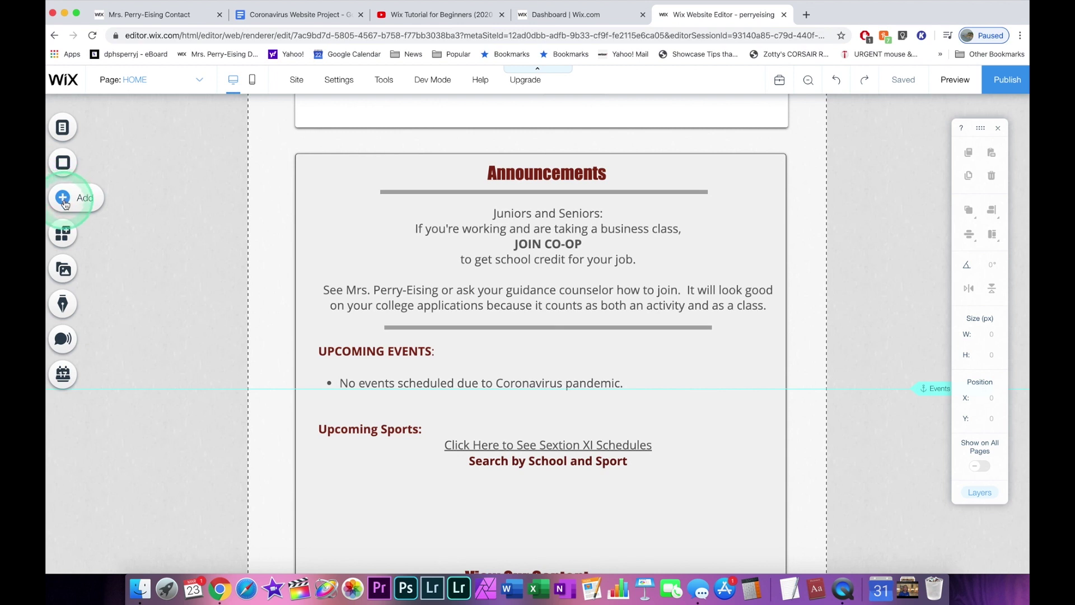
{"action": "left_click", "coordinate": [63, 163]}
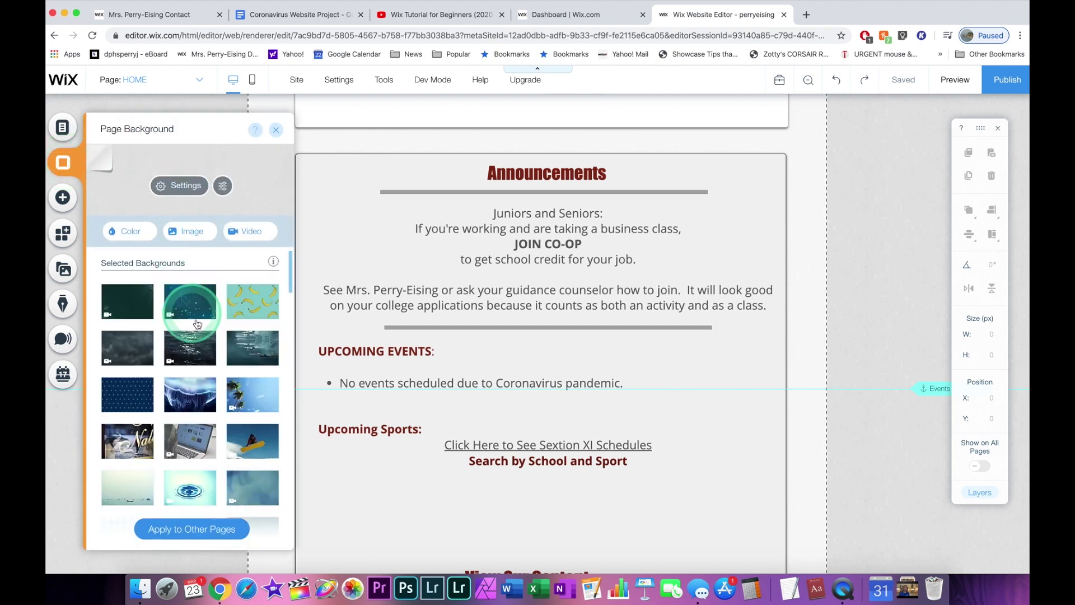
{"action": "mouse_move", "coordinate": [213, 458]}
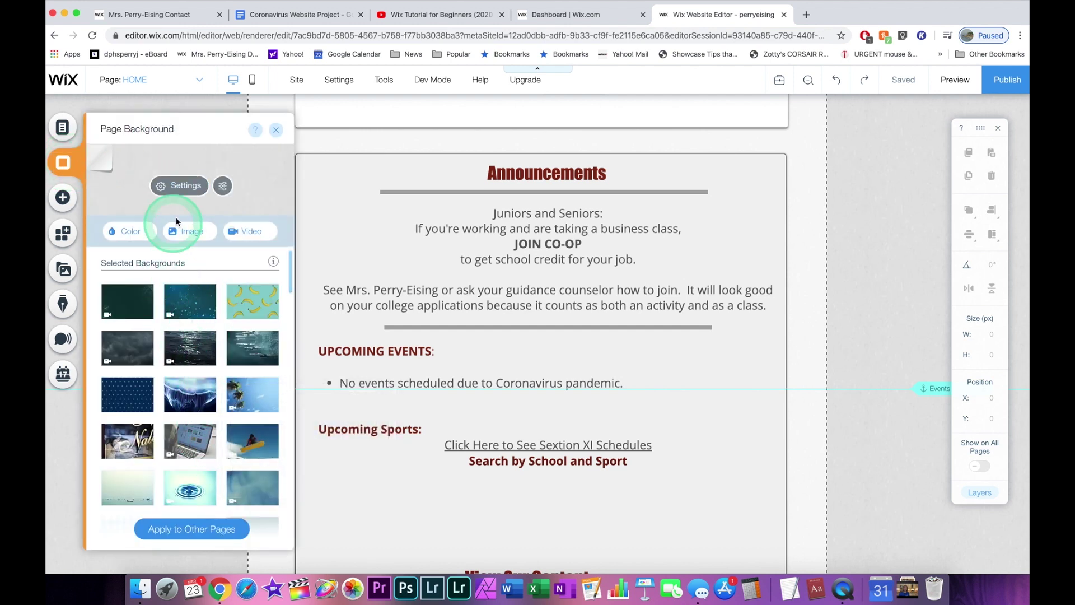
{"action": "left_click", "coordinate": [276, 130]}
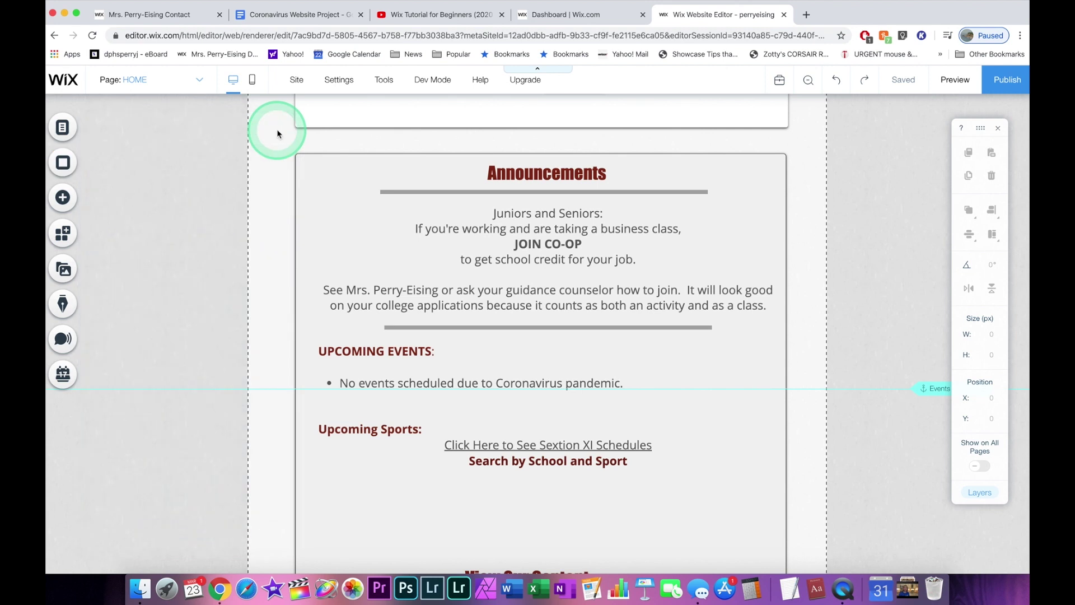
{"action": "left_click", "coordinate": [184, 99]}
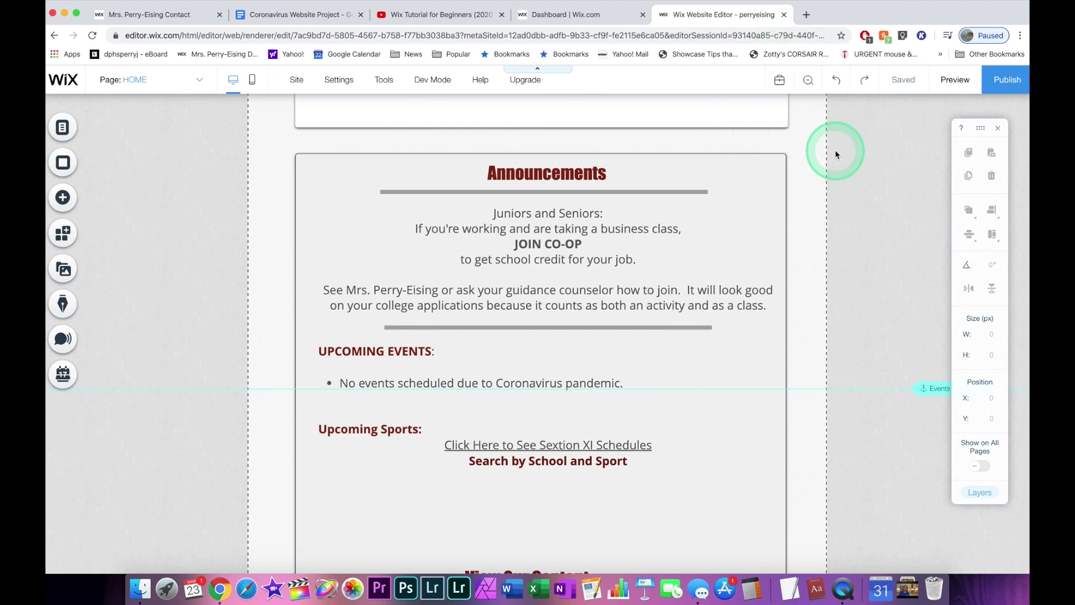
{"action": "scroll", "coordinate": [834, 149], "scroll_direction": "up", "scroll_amount": 6}
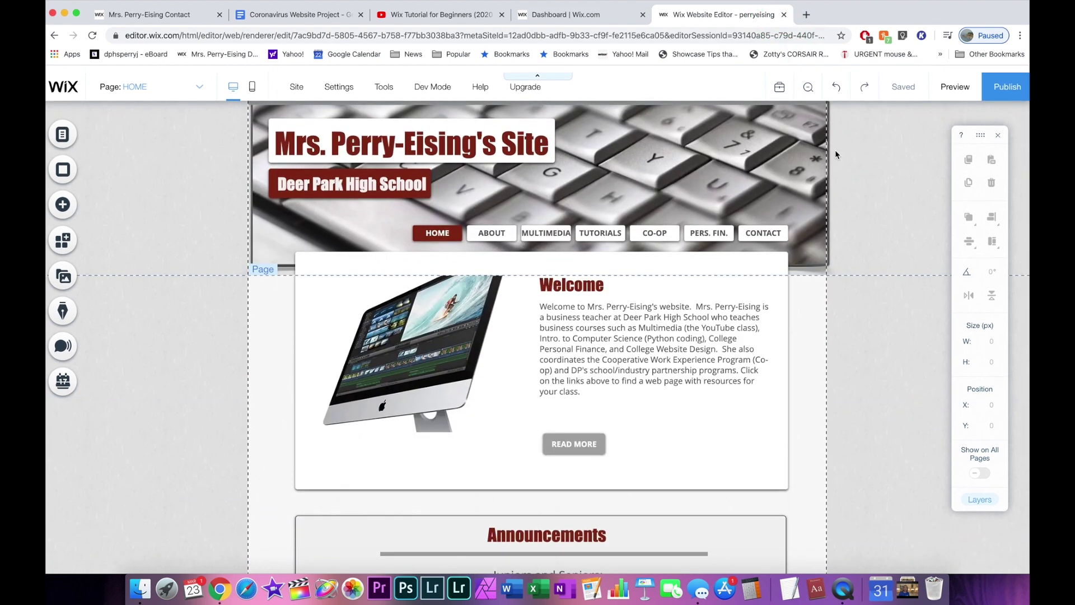
Close the Wix Website Editor tab to get back to the site's Dashboard.
{"action": "mouse_move", "coordinate": [901, 86]}
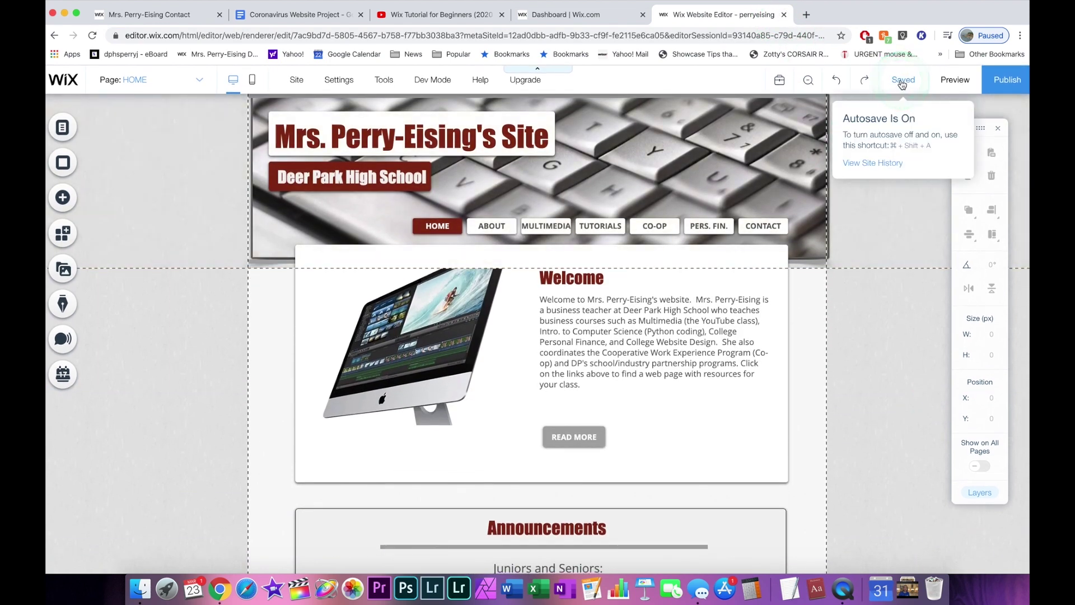
{"action": "mouse_move", "coordinate": [1007, 82]}
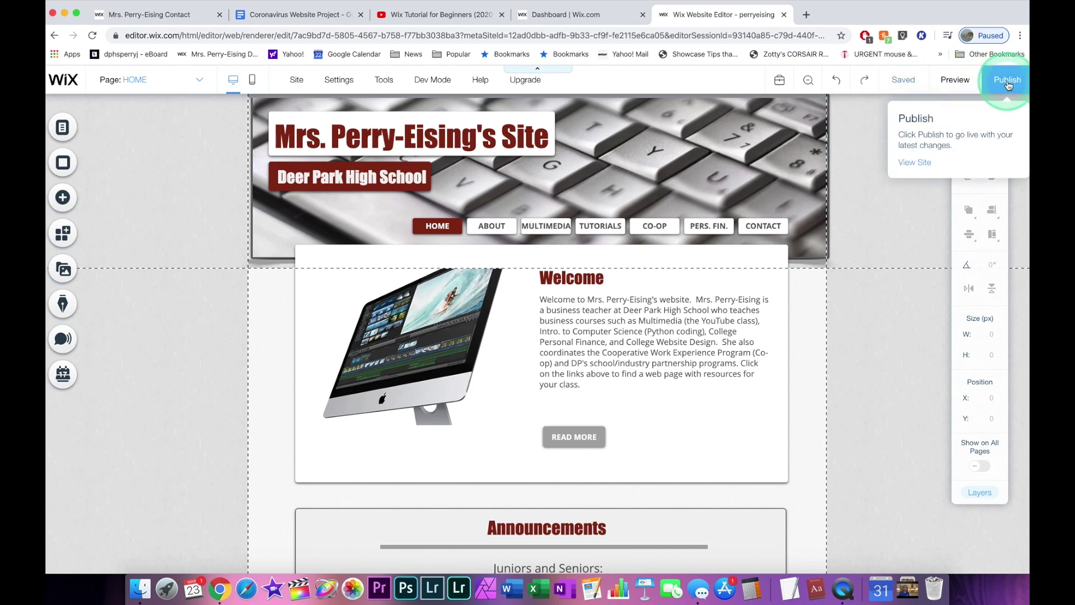
{"action": "left_click", "coordinate": [784, 15]}
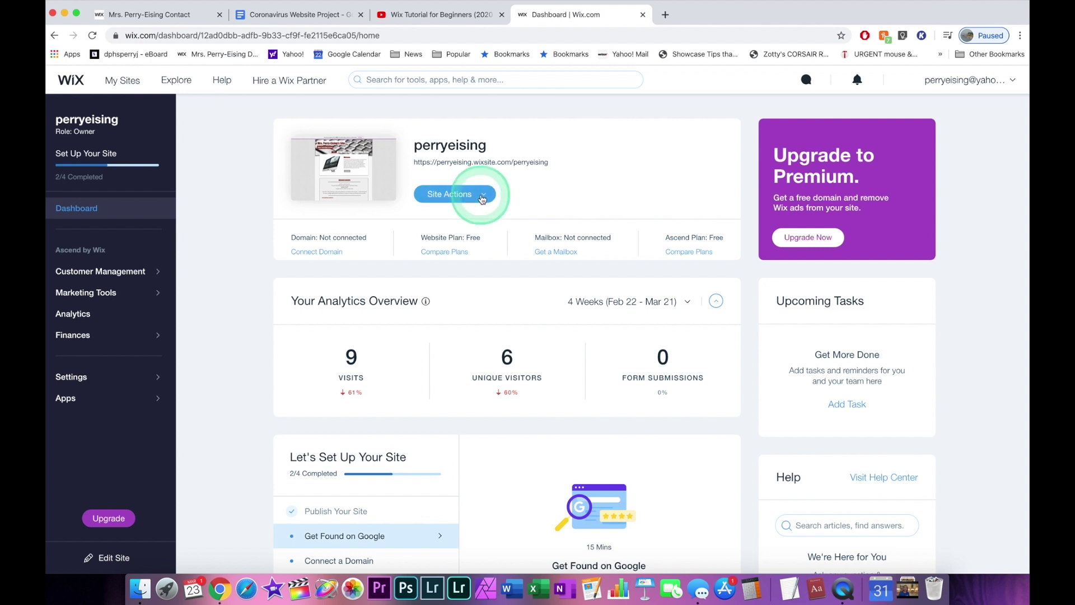
Choose Create New Site from the dashboard's Site Actions menu.
{"action": "left_click", "coordinate": [484, 195]}
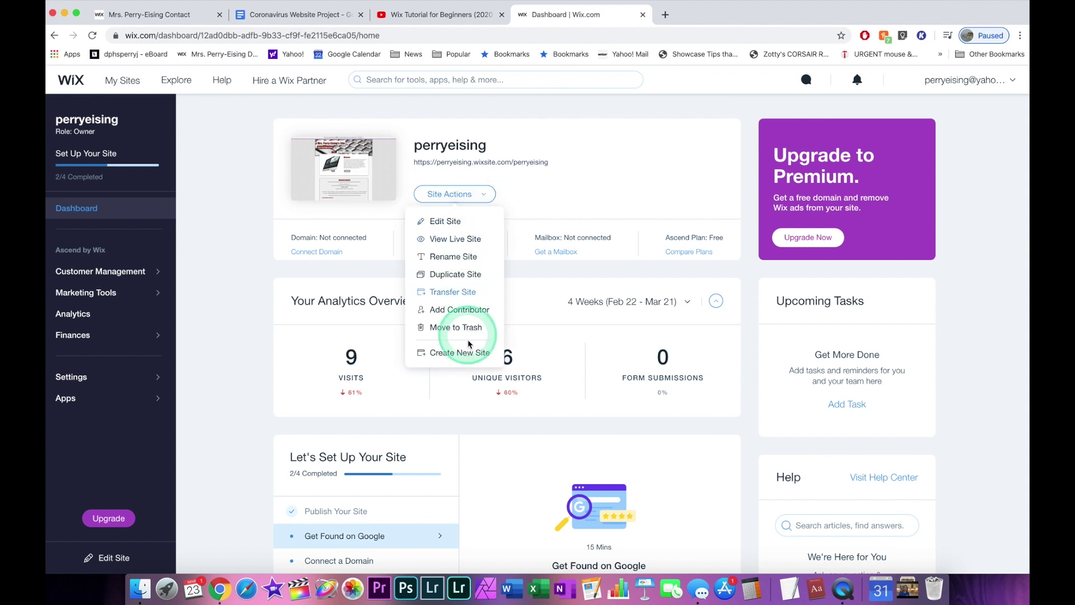
{"action": "left_click", "coordinate": [469, 354]}
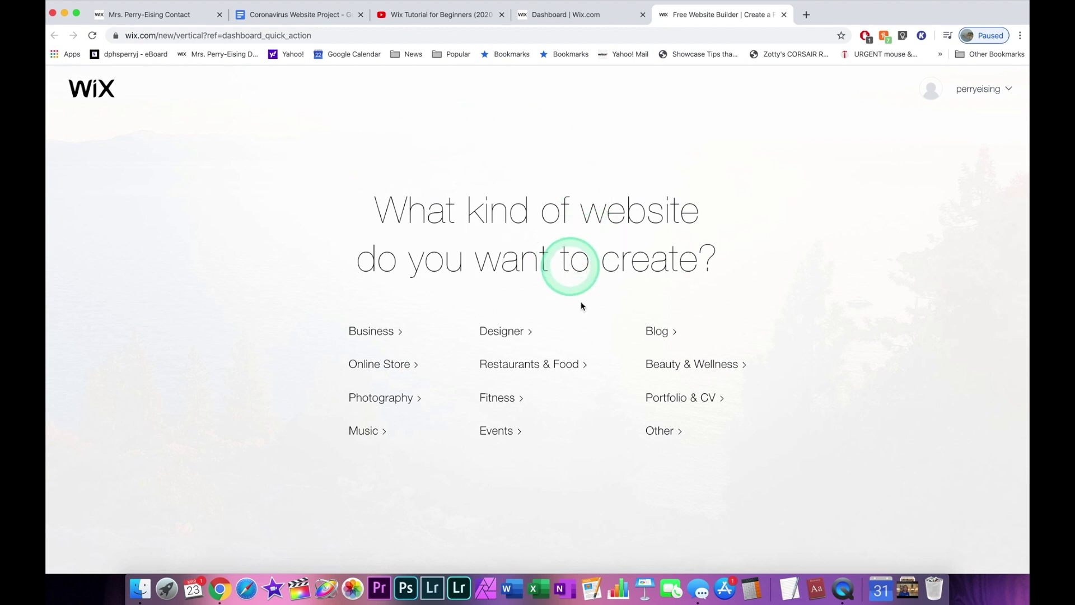
Pick 'Other' as the site type and choose to build from a Wix Editor template.
{"action": "left_click", "coordinate": [667, 431]}
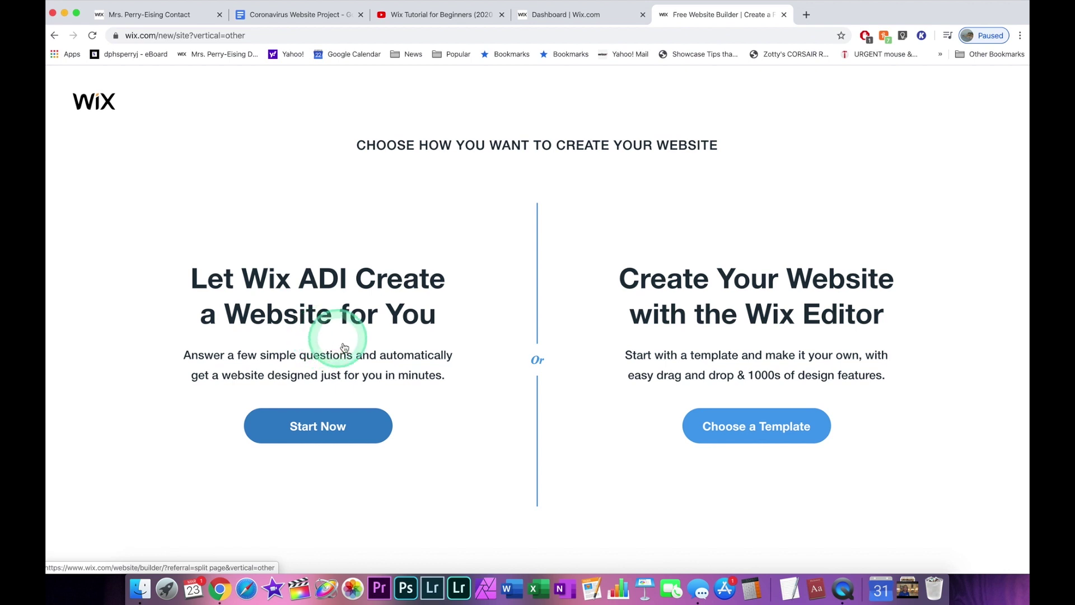
{"action": "left_click", "coordinate": [761, 427]}
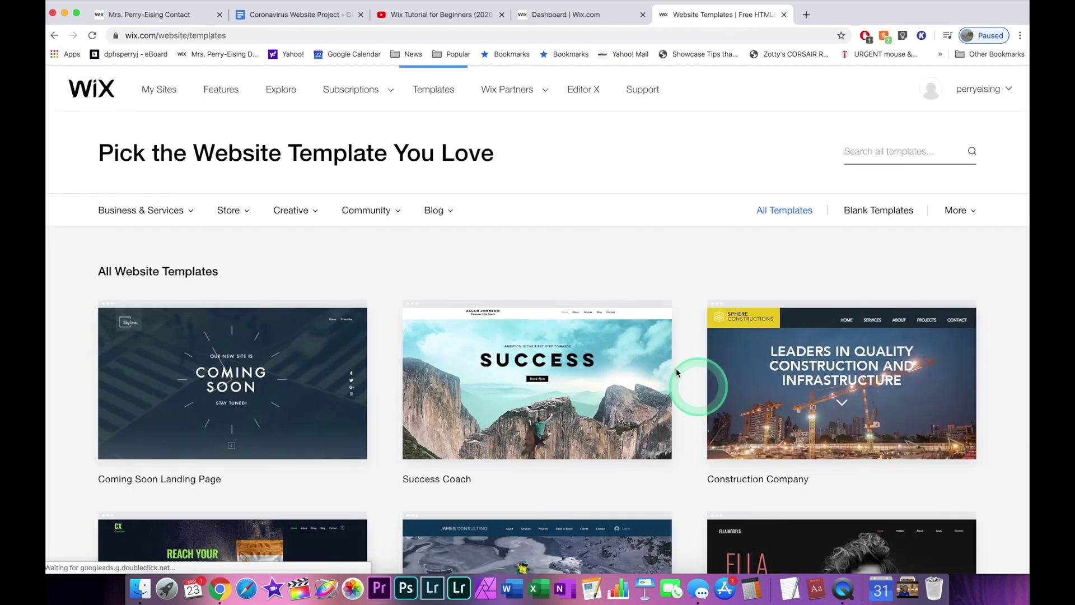
Scroll through the first templates, then search the gallery for 'heal'.
{"action": "scroll", "coordinate": [697, 336], "scroll_direction": "down", "scroll_amount": 5}
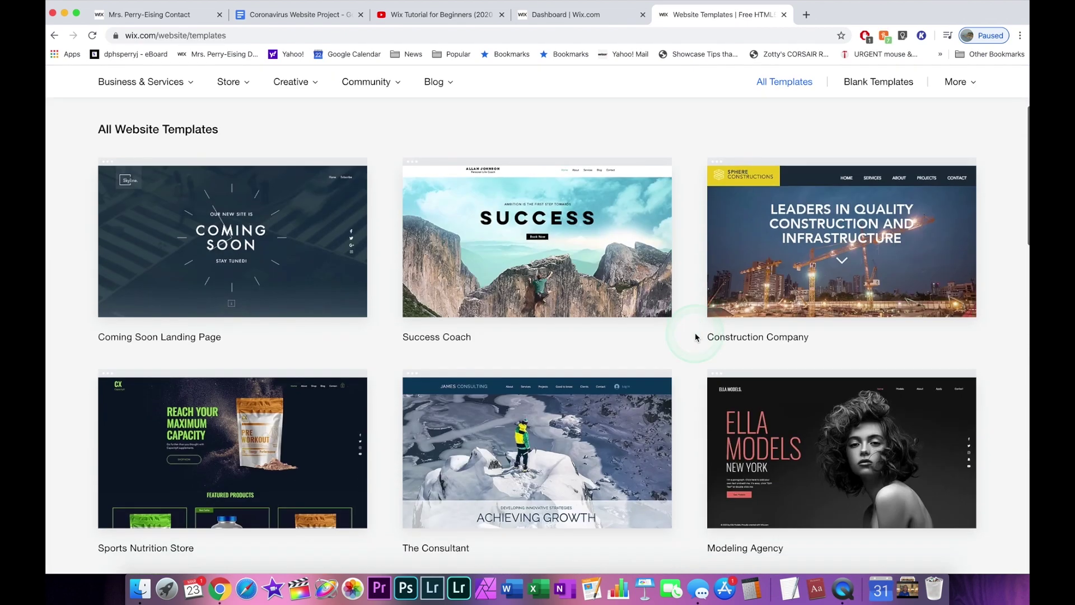
{"action": "scroll", "coordinate": [696, 336], "scroll_direction": "down", "scroll_amount": 8}
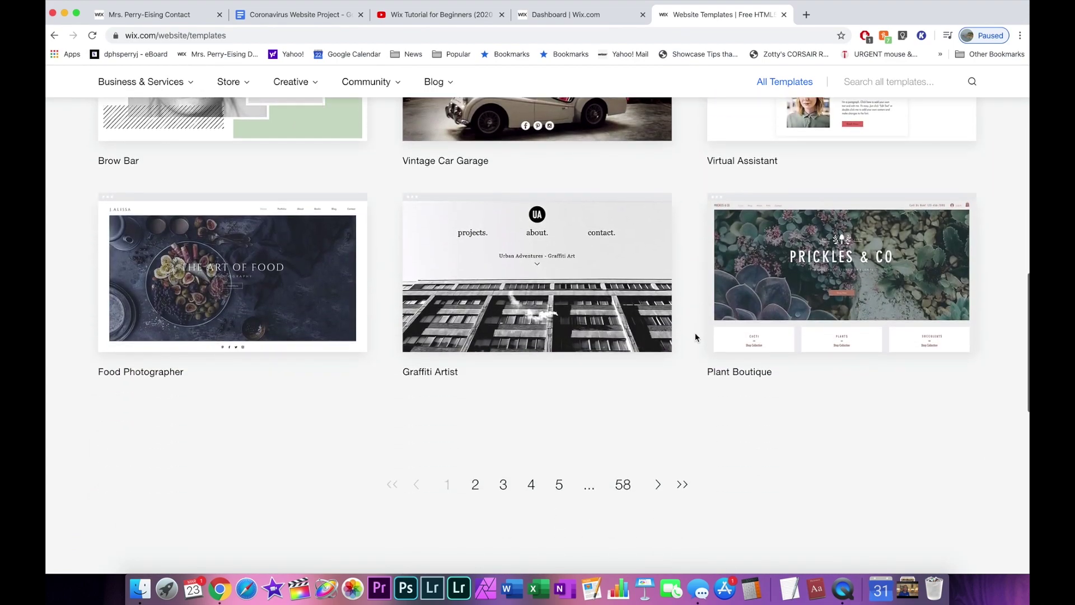
{"action": "scroll", "coordinate": [696, 336], "scroll_direction": "down", "scroll_amount": 3}
{"action": "left_click", "coordinate": [687, 221]}
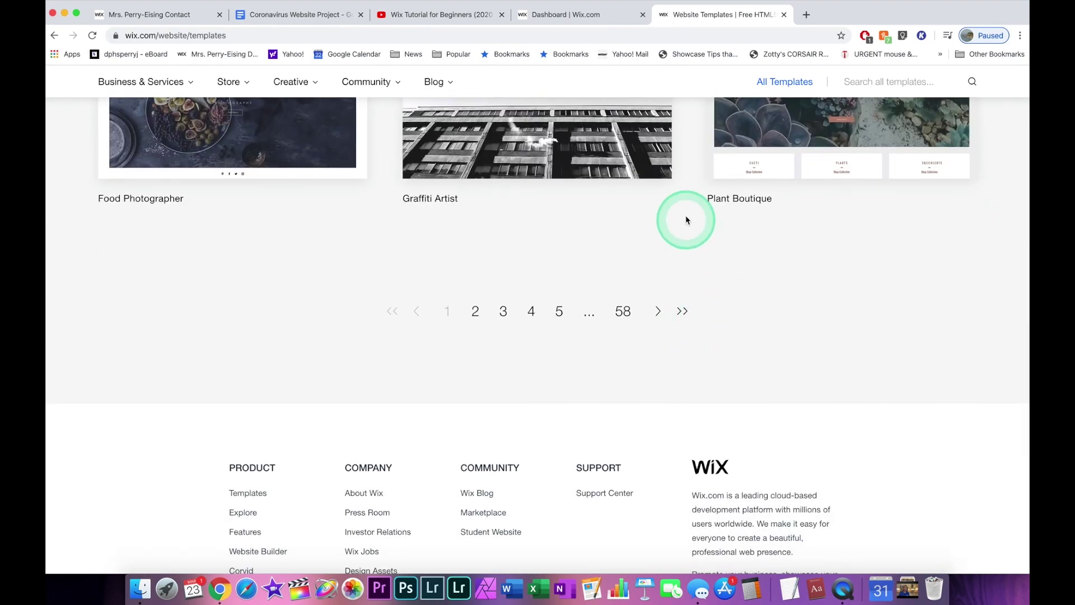
{"action": "scroll", "coordinate": [687, 220], "scroll_direction": "up", "scroll_amount": 16}
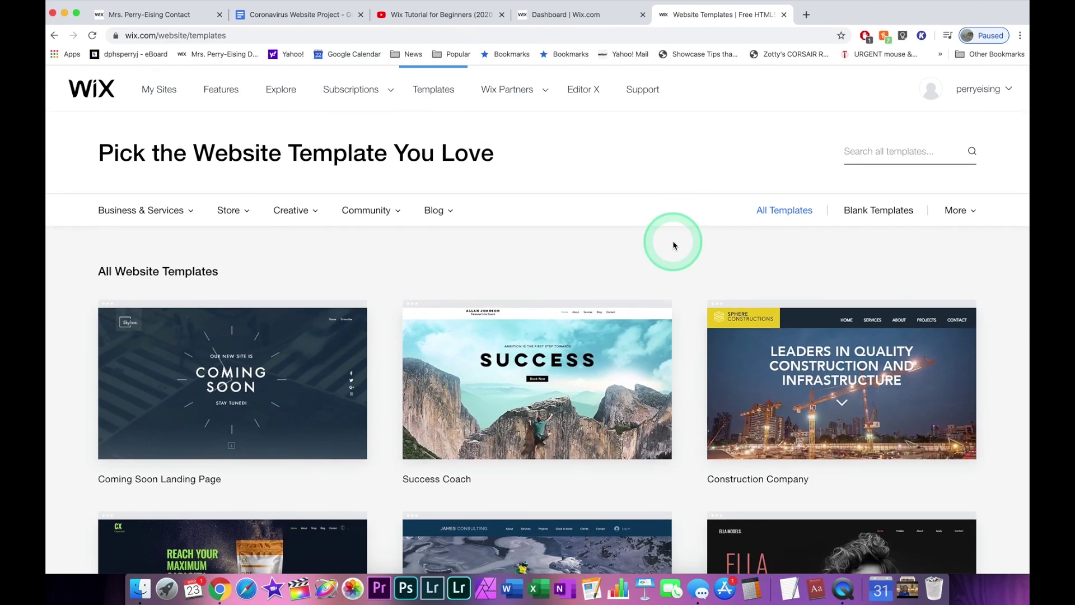
{"action": "left_click", "coordinate": [887, 154]}
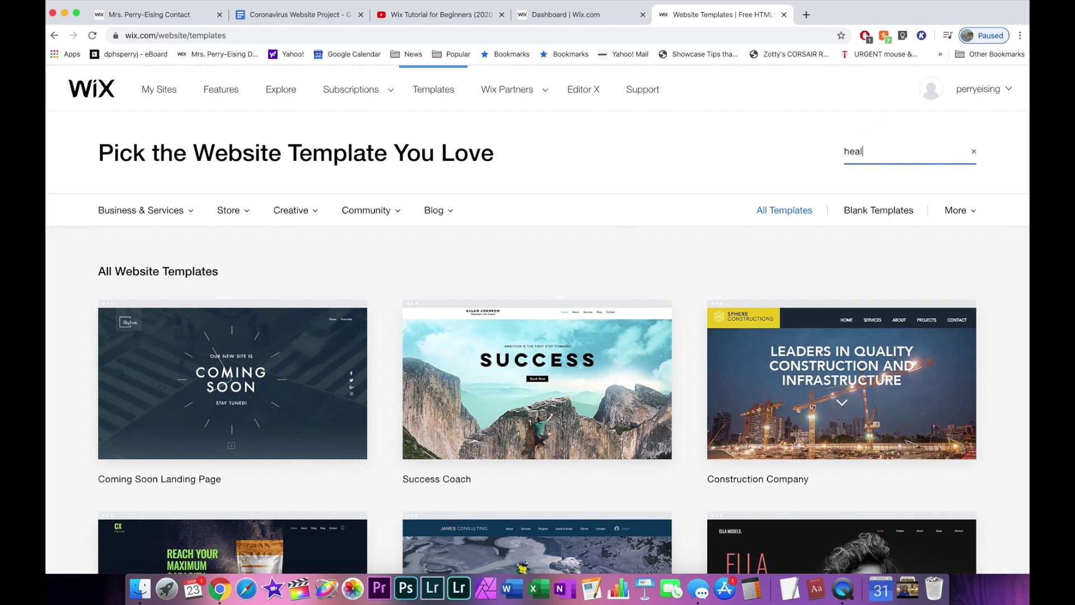
Search the template gallery for 'medical' instead of 'health'.
{"action": "key", "text": "Return"}
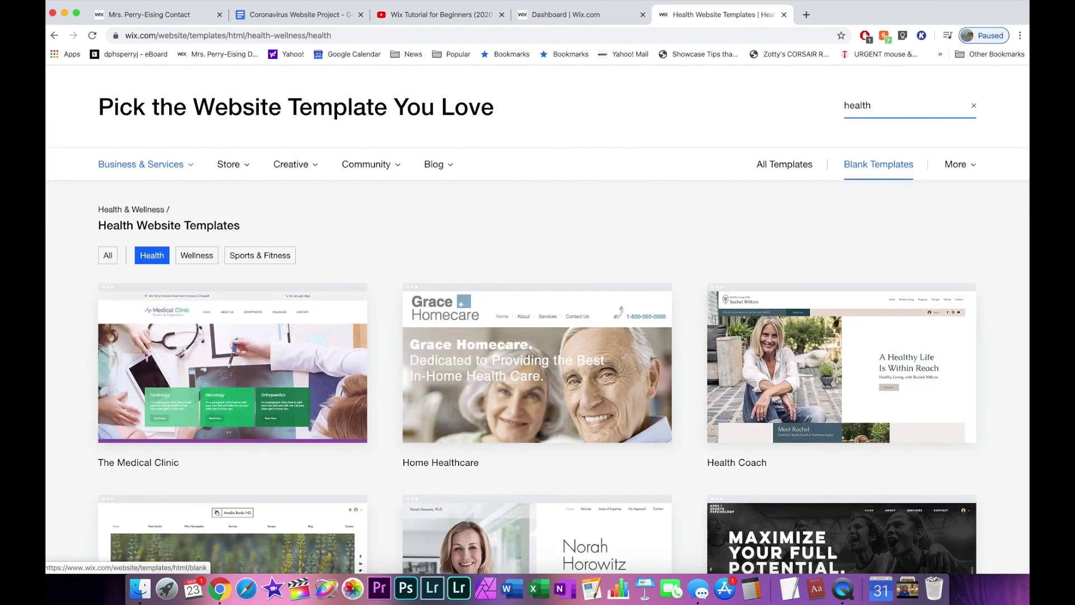
{"action": "scroll", "coordinate": [747, 300], "scroll_direction": "down", "scroll_amount": 5}
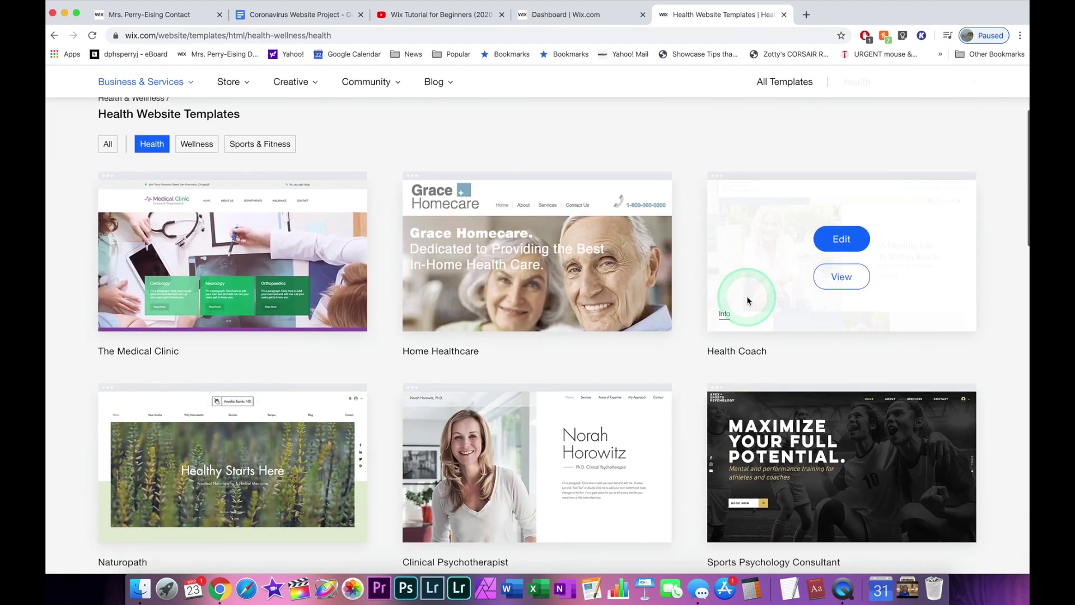
{"action": "scroll", "coordinate": [748, 300], "scroll_direction": "up", "scroll_amount": 5}
{"action": "left_click", "coordinate": [873, 151]}
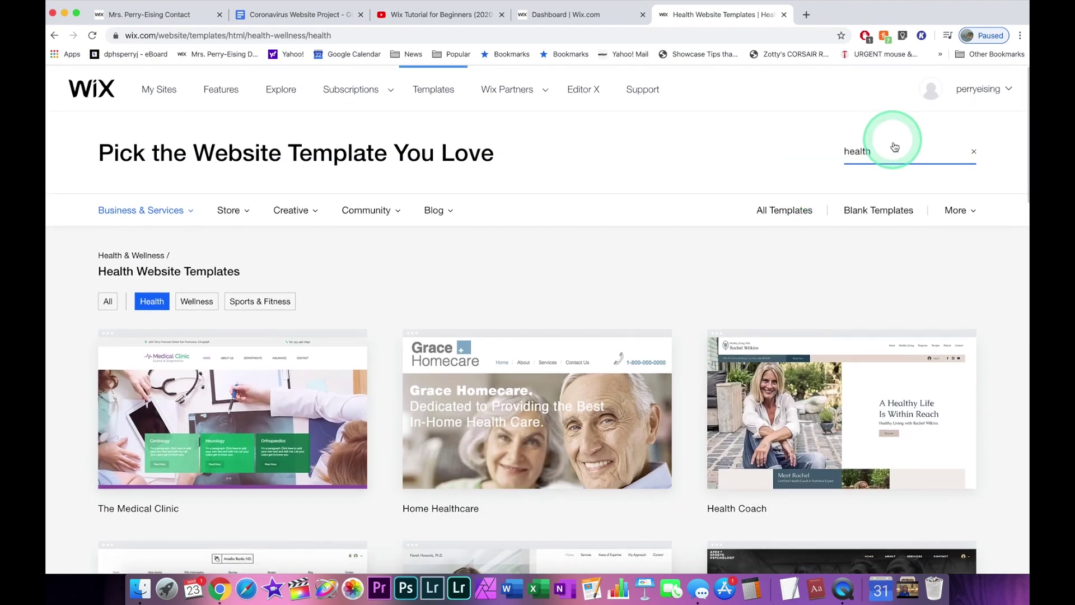
{"action": "left_click_drag", "start_coordinate": [870, 151], "coordinate": [830, 152]}
{"action": "type", "text": "medi"}
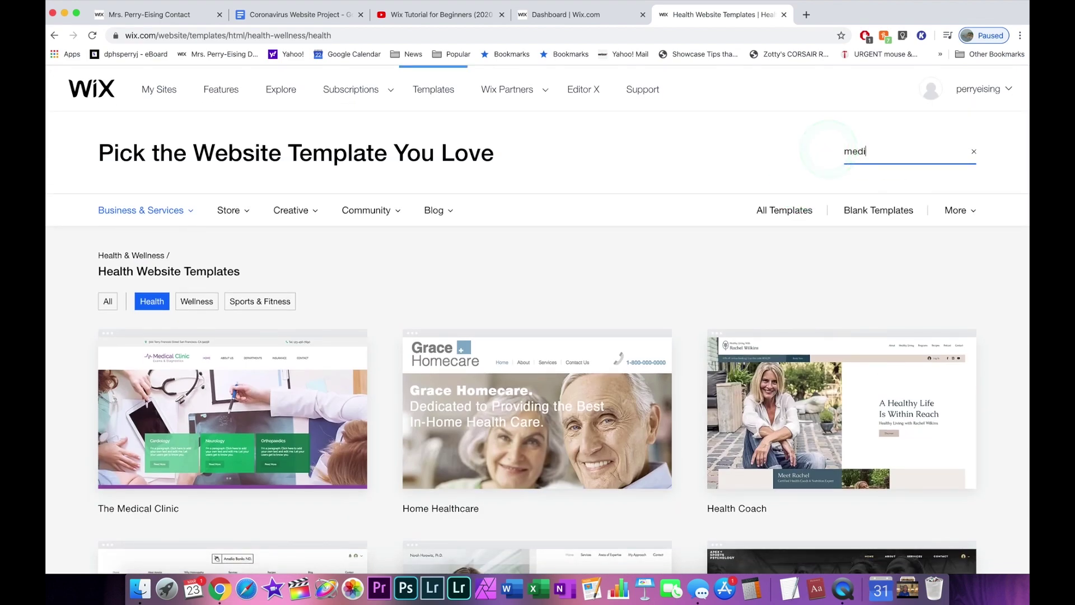
{"action": "type", "text": "cal"}
{"action": "key", "text": "Return"}
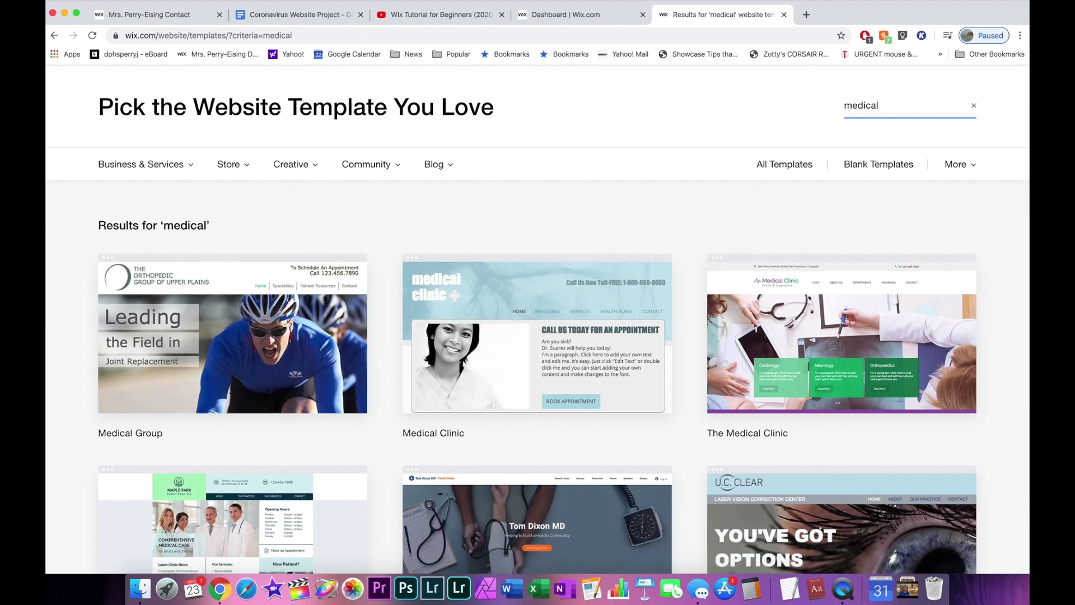
Go to page 2 of the medical results and find the Pharmacy template.
{"action": "scroll", "coordinate": [521, 293], "scroll_direction": "down", "scroll_amount": 5}
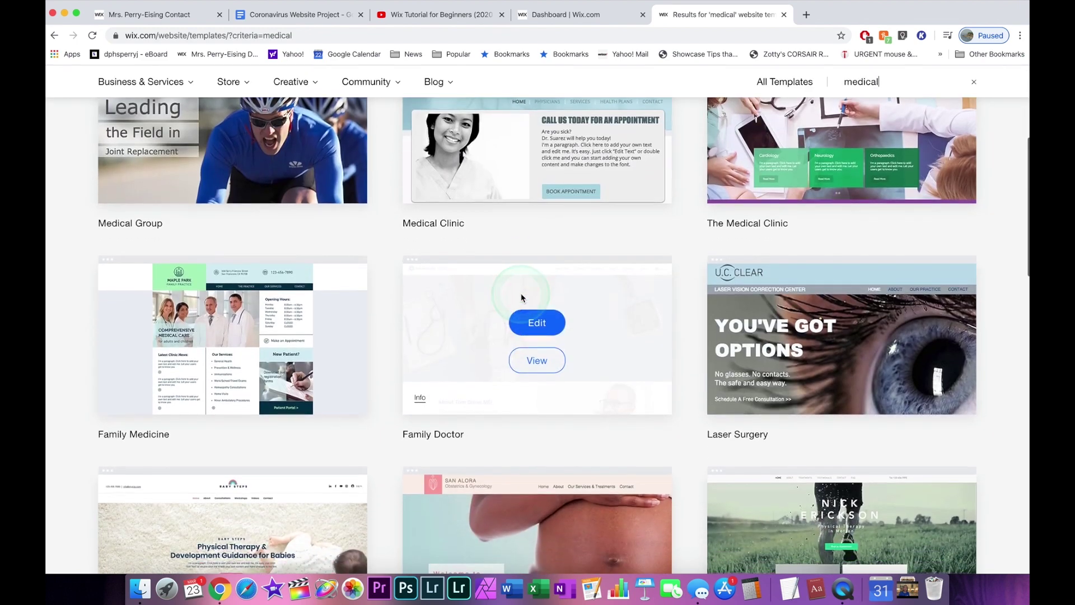
{"action": "scroll", "coordinate": [522, 297], "scroll_direction": "down", "scroll_amount": 7}
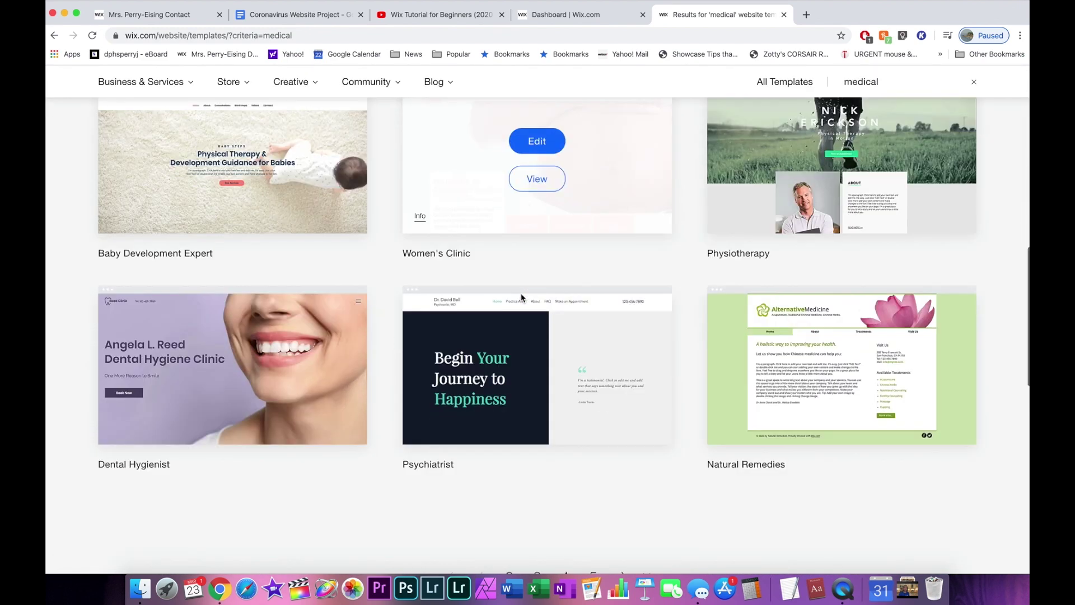
{"action": "scroll", "coordinate": [521, 293], "scroll_direction": "down", "scroll_amount": 3}
{"action": "left_click", "coordinate": [509, 426]}
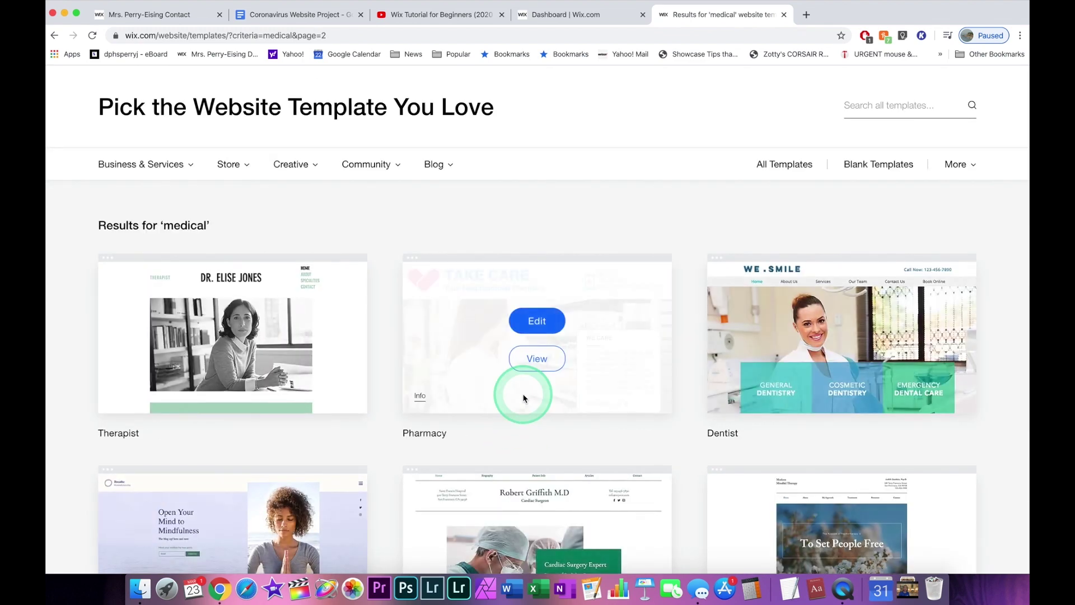
{"action": "scroll", "coordinate": [524, 398], "scroll_direction": "down", "scroll_amount": 3}
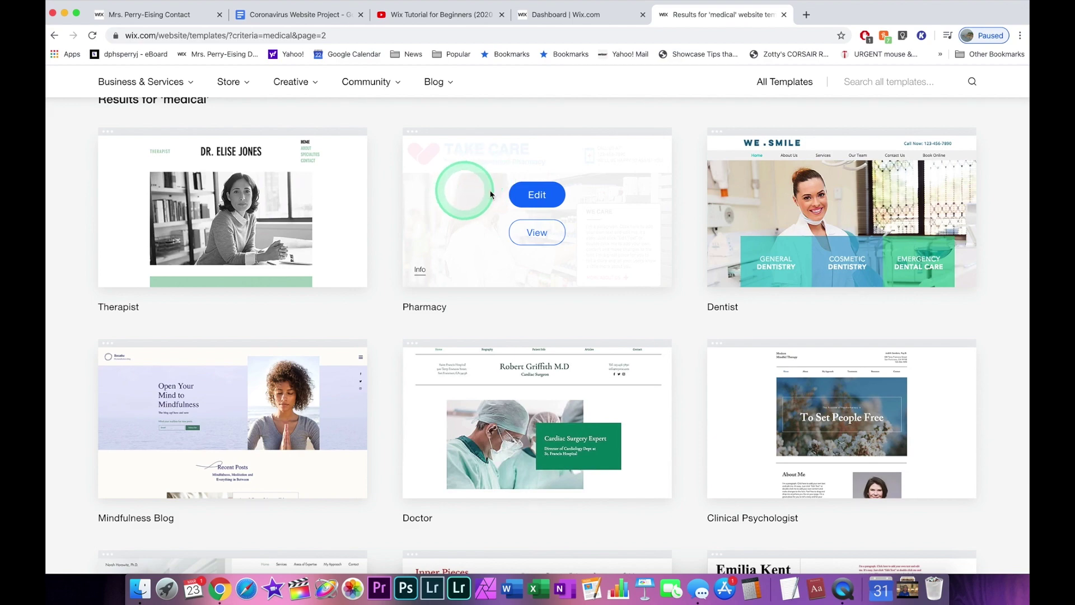
{"action": "scroll", "coordinate": [674, 350], "scroll_direction": "down", "scroll_amount": 5}
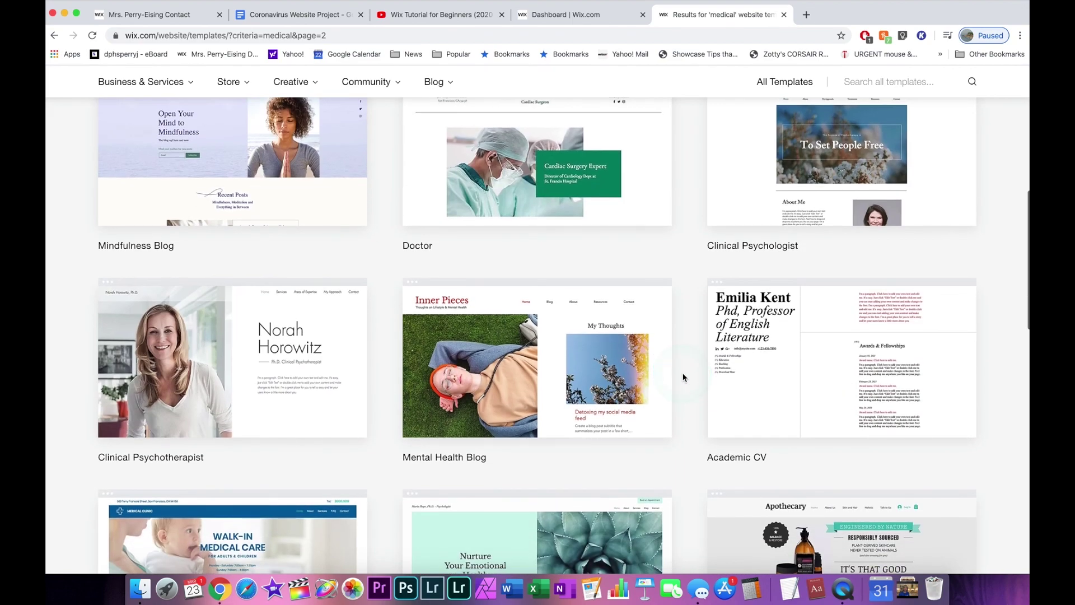
{"action": "scroll", "coordinate": [683, 377], "scroll_direction": "down", "scroll_amount": 5}
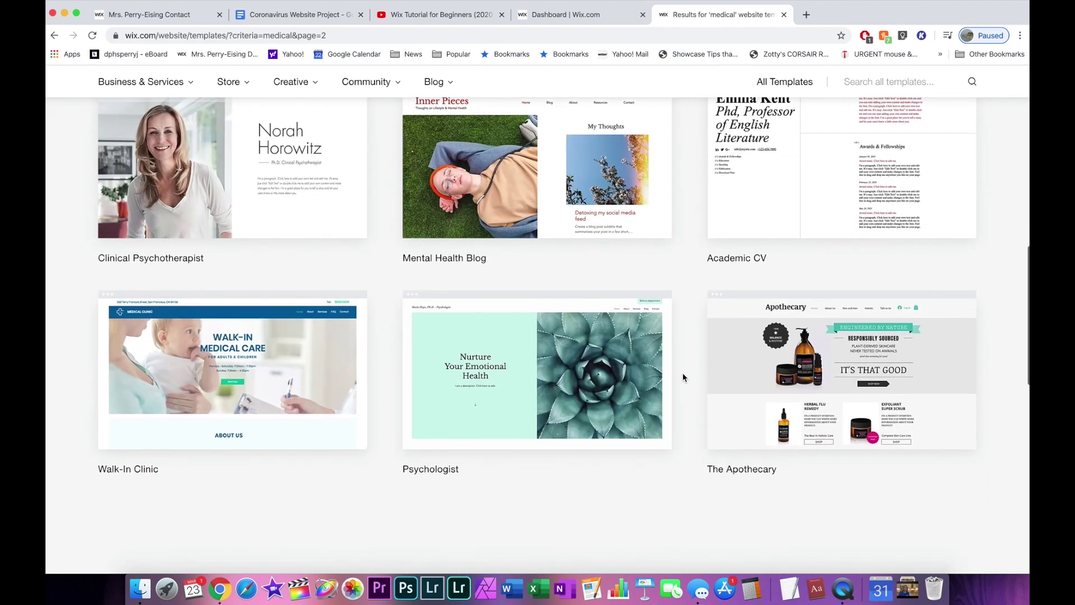
{"action": "scroll", "coordinate": [683, 377], "scroll_direction": "up", "scroll_amount": 15}
{"action": "left_click", "coordinate": [597, 355]}
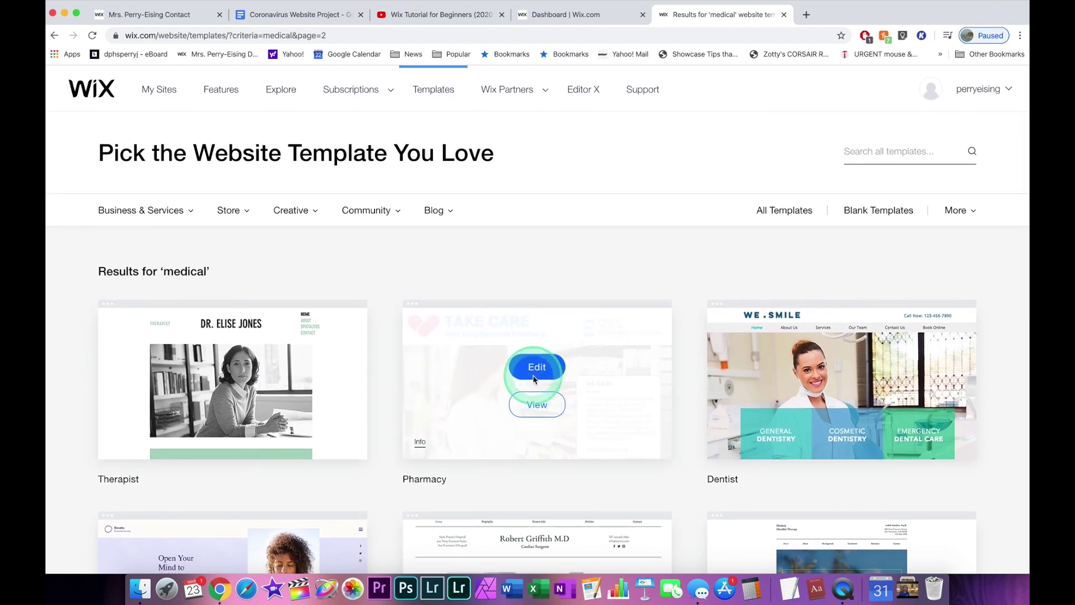
{"action": "left_click", "coordinate": [538, 414]}
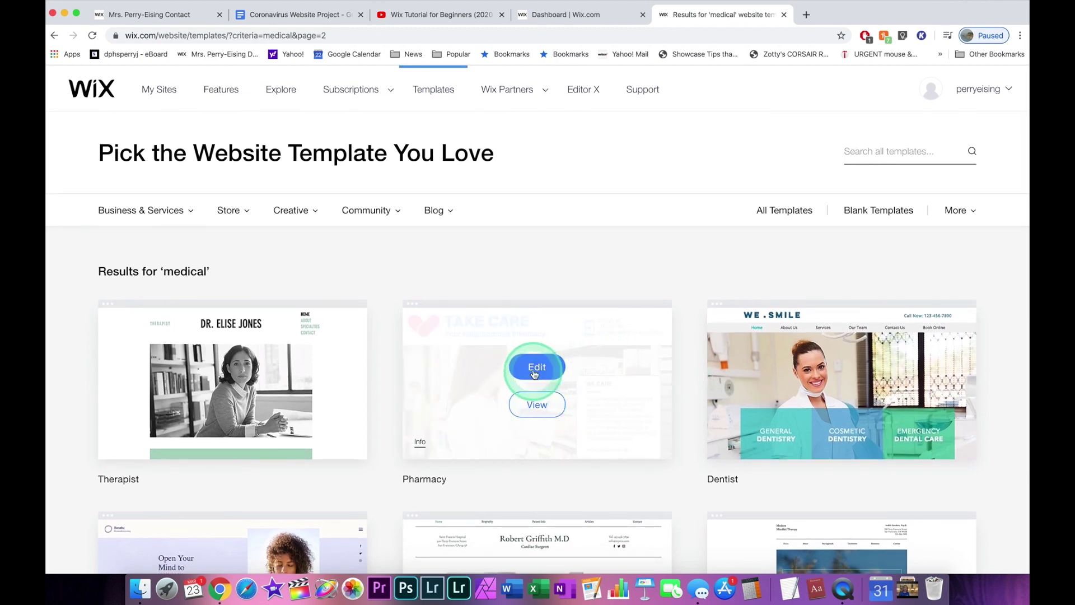
Edit the Pharmacy template in the Wix Editor and dismiss the Get Started dialog.
{"action": "left_click", "coordinate": [535, 373]}
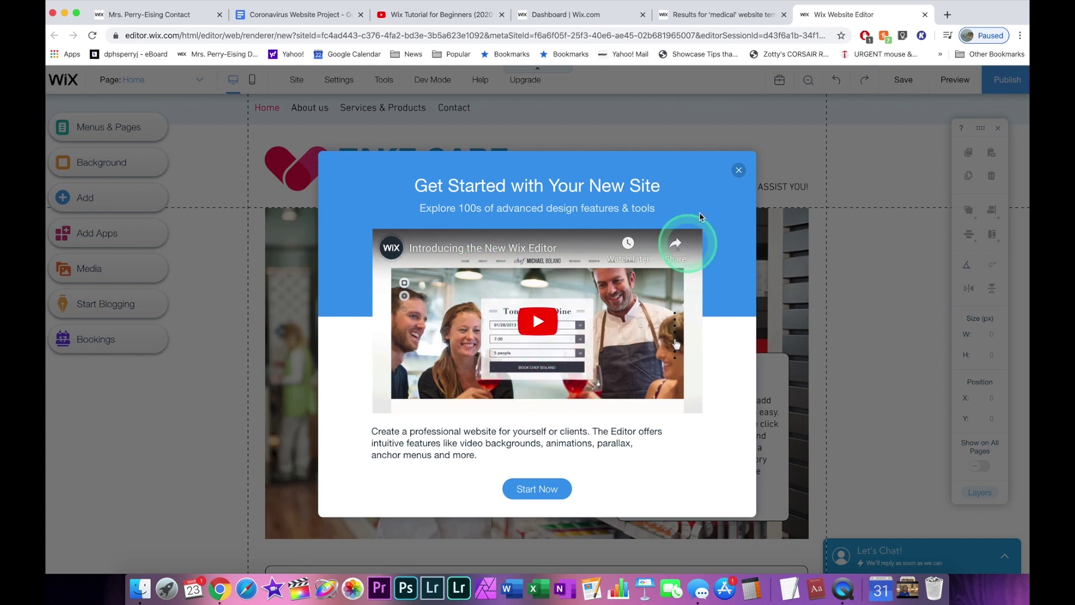
{"action": "left_click", "coordinate": [739, 171]}
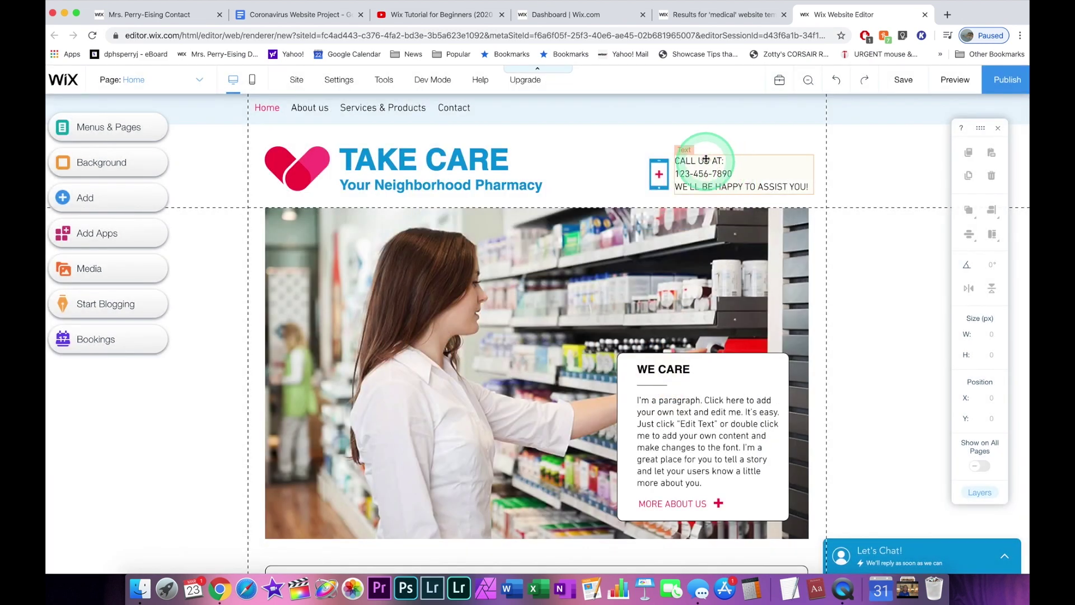
Replace the TAKE CARE heading text with 'Coronavirus Update', correcting the typos.
{"action": "double_click", "coordinate": [484, 166]}
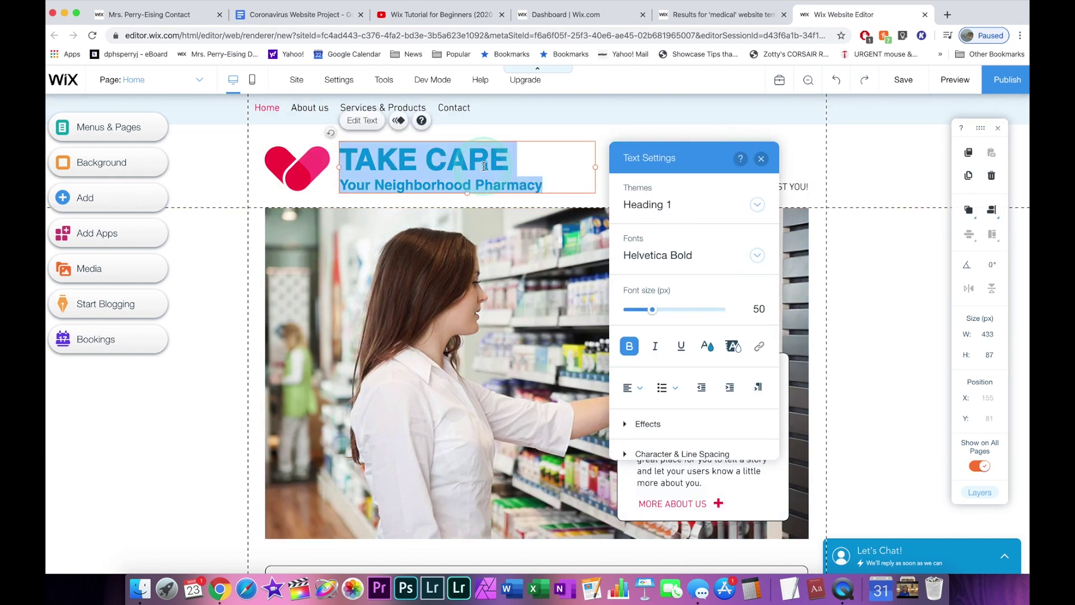
{"action": "type", "text": "Coronav"}
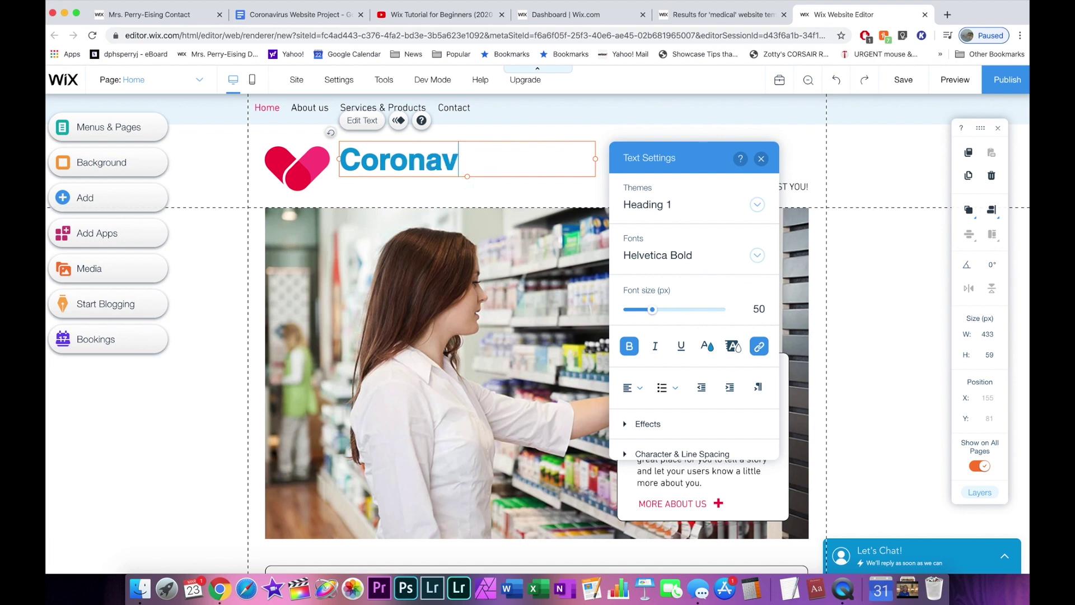
{"action": "type", "text": "iurs U"}
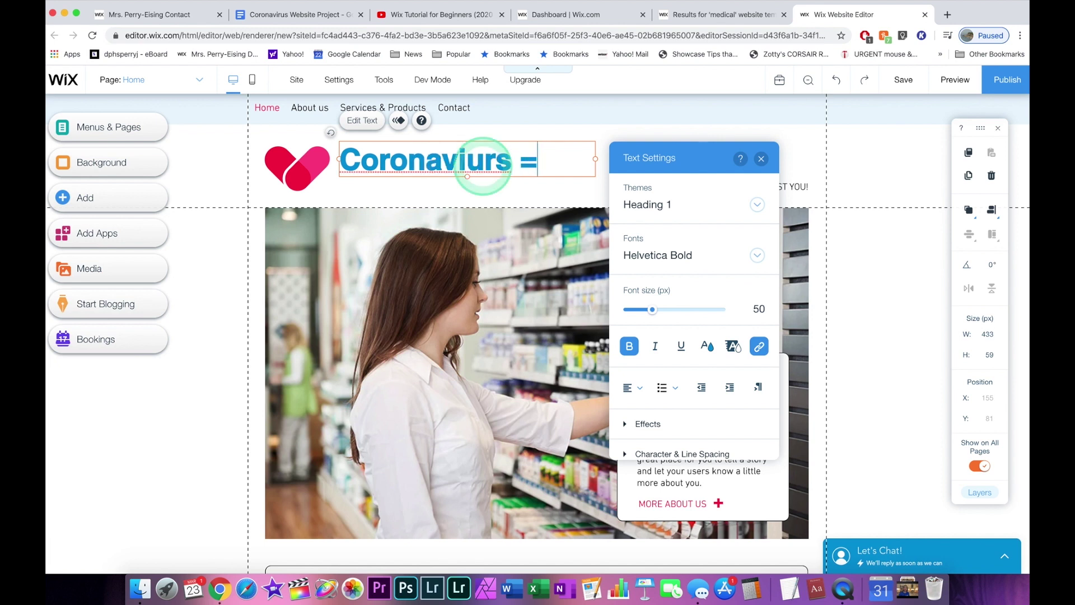
{"action": "key", "text": "BackSpace"}
{"action": "key", "text": "BackSpace"}
{"action": "key", "text": "BackSpace"}
{"action": "type", "text": "rus UY"}
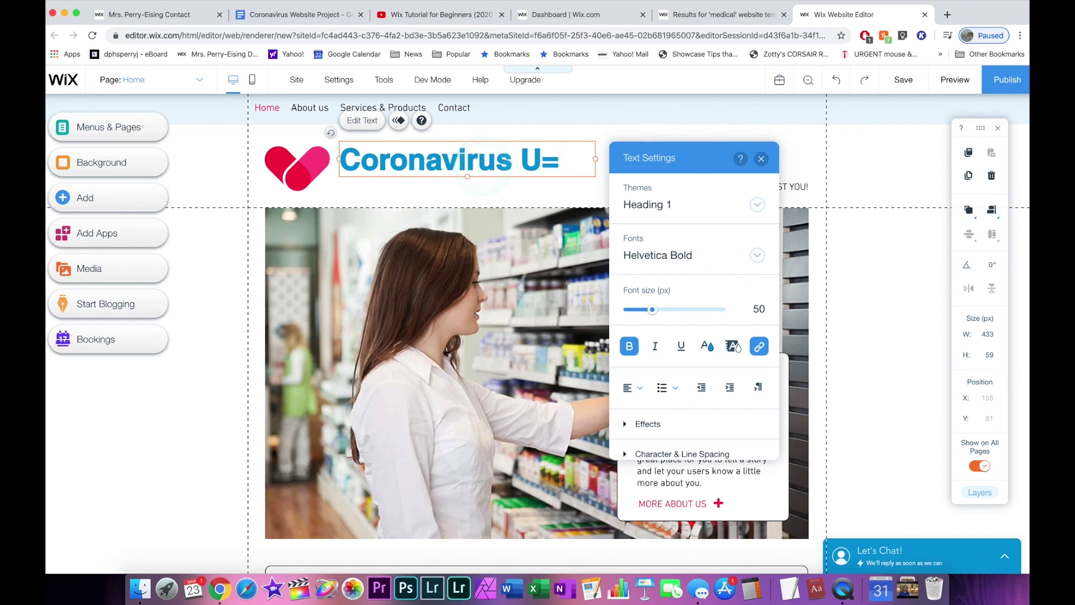
{"action": "type", "text": "date"}
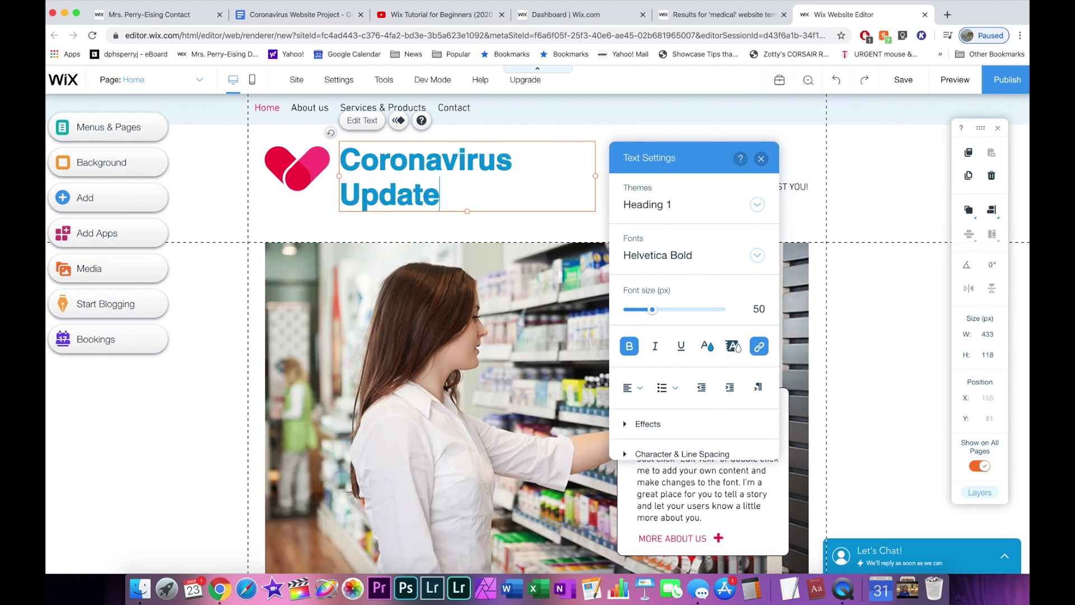
{"action": "left_click", "coordinate": [523, 231]}
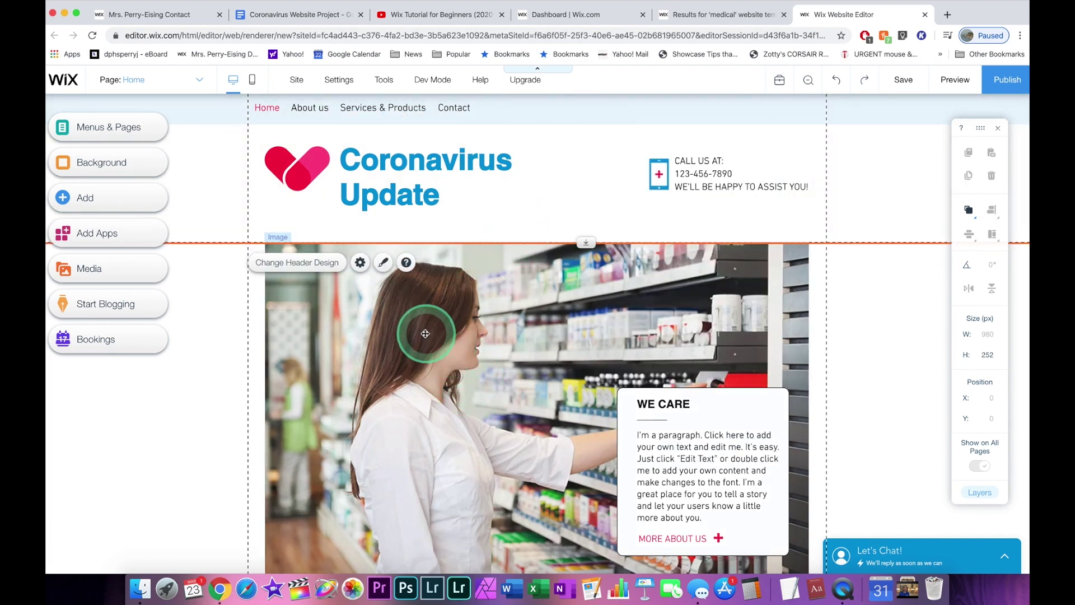
Check the header's scroll settings, then enter crop mode on the pharmacist photo.
{"action": "left_click", "coordinate": [361, 264]}
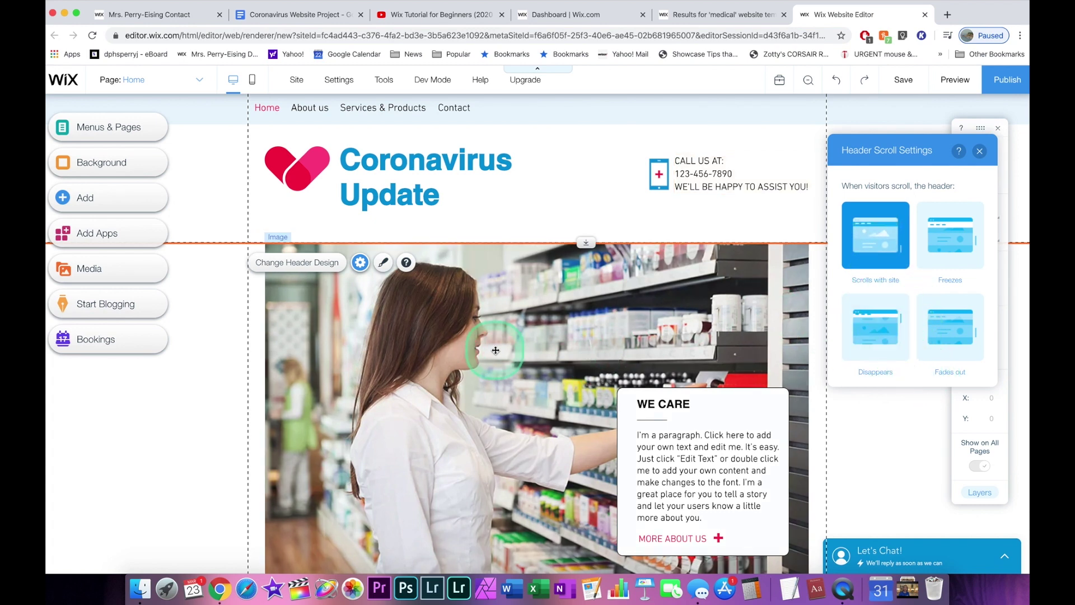
{"action": "left_click", "coordinate": [495, 350]}
{"action": "double_click", "coordinate": [495, 349]}
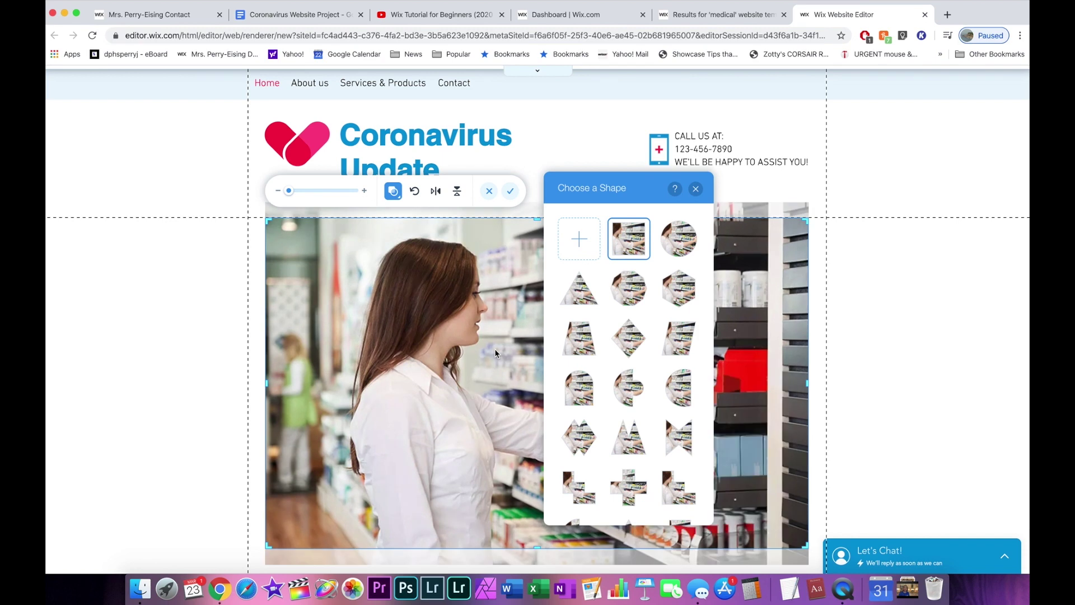
Close the shape choices and exit crop mode, leaving the pharmacist photo unchanged.
{"action": "left_click", "coordinate": [440, 363]}
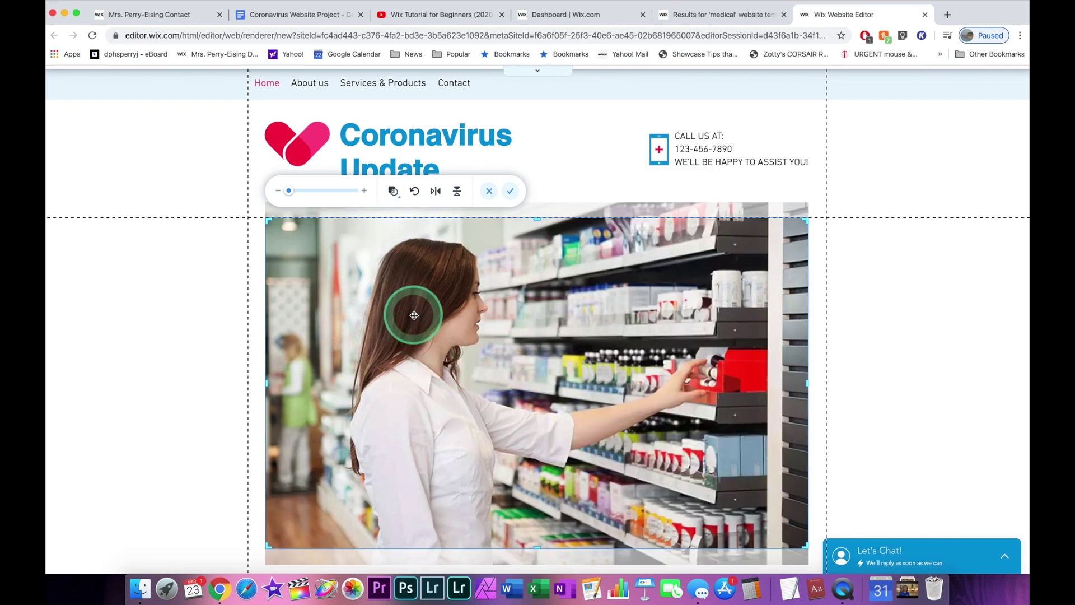
{"action": "scroll", "coordinate": [413, 316], "scroll_direction": "up", "scroll_amount": 2}
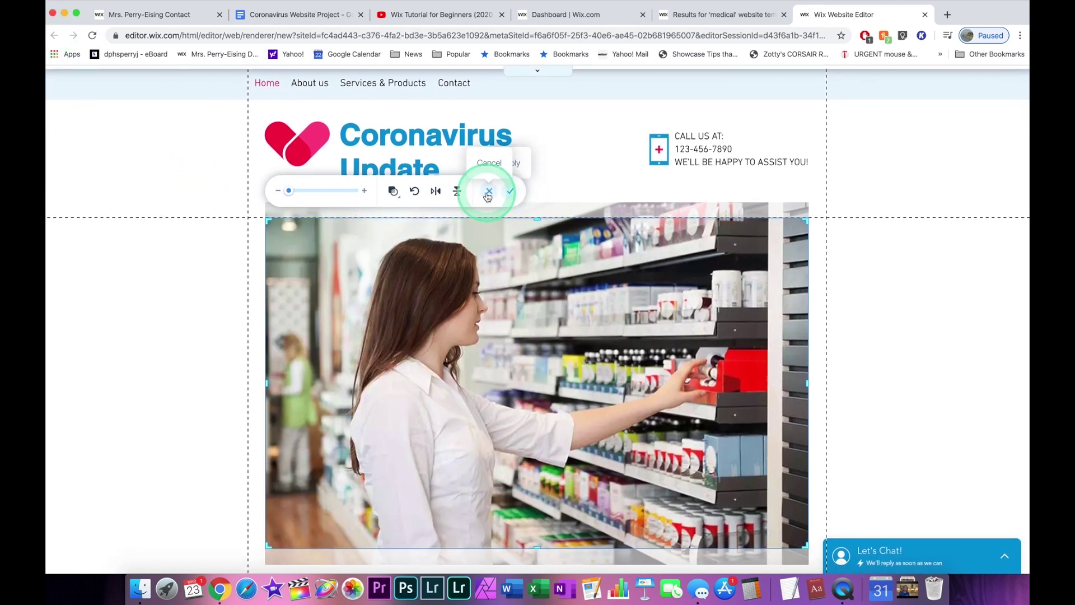
{"action": "left_click", "coordinate": [510, 190]}
{"action": "left_click", "coordinate": [420, 285]}
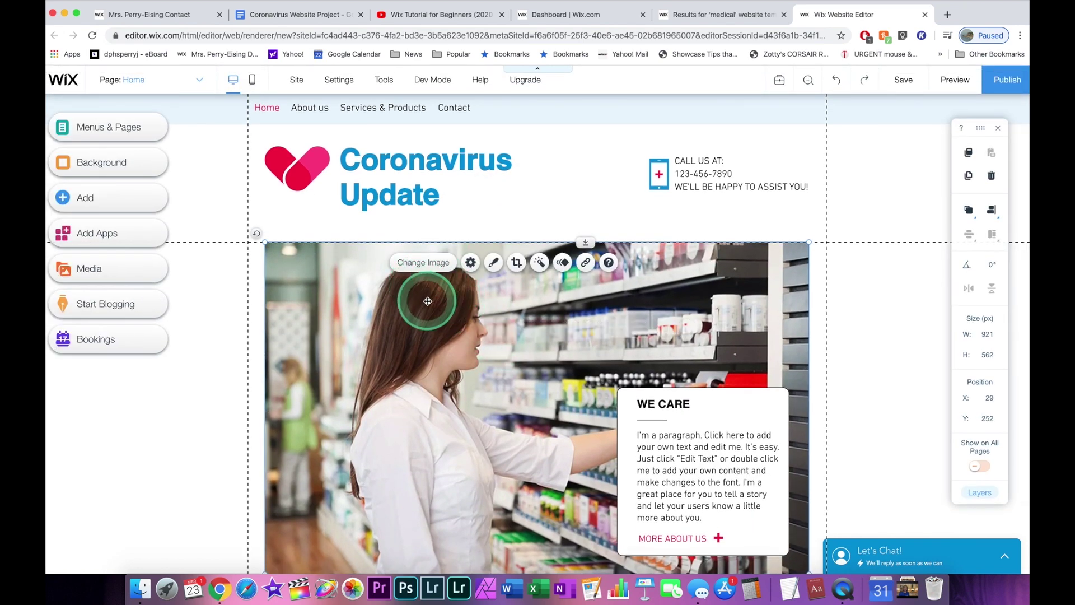
Delete the pharmacy photo and add Coronavirus%20Germ_edited.jpg from My Image Uploads to the page.
{"action": "key", "text": "Delete"}
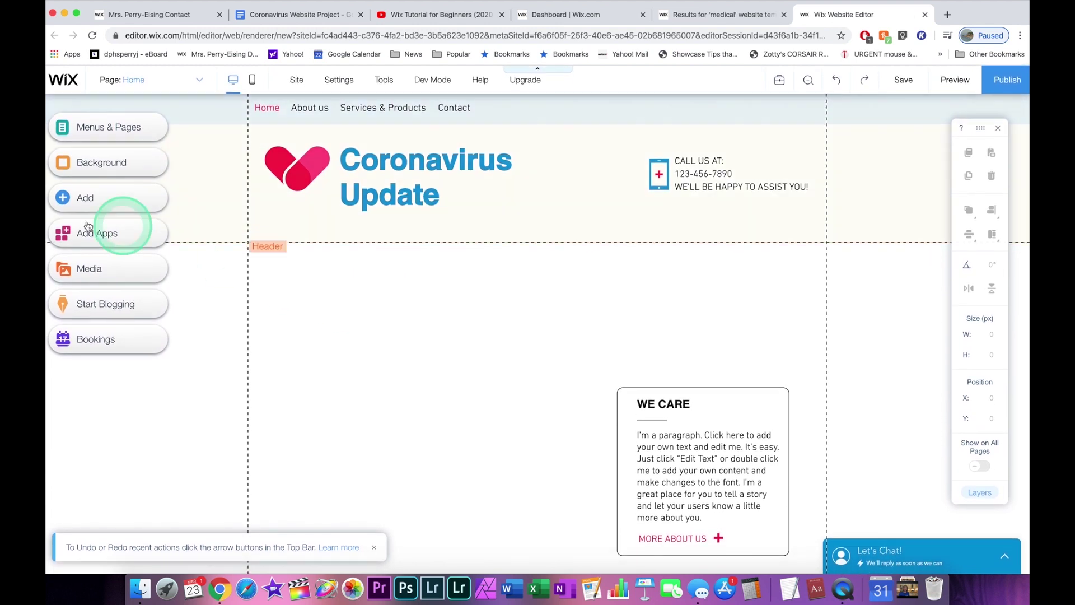
{"action": "left_click", "coordinate": [89, 198]}
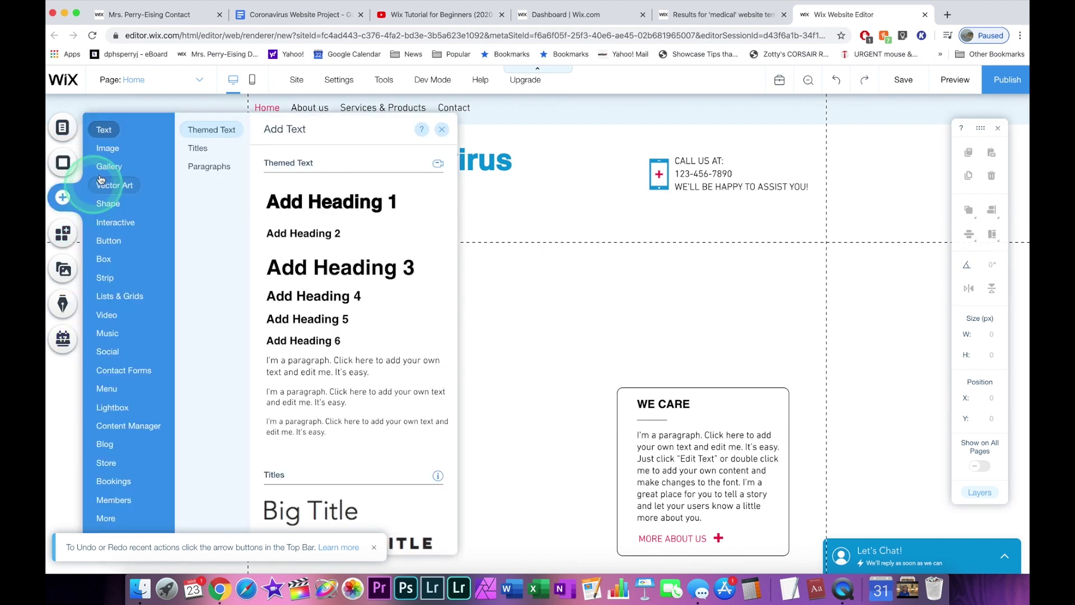
{"action": "left_click", "coordinate": [109, 150]}
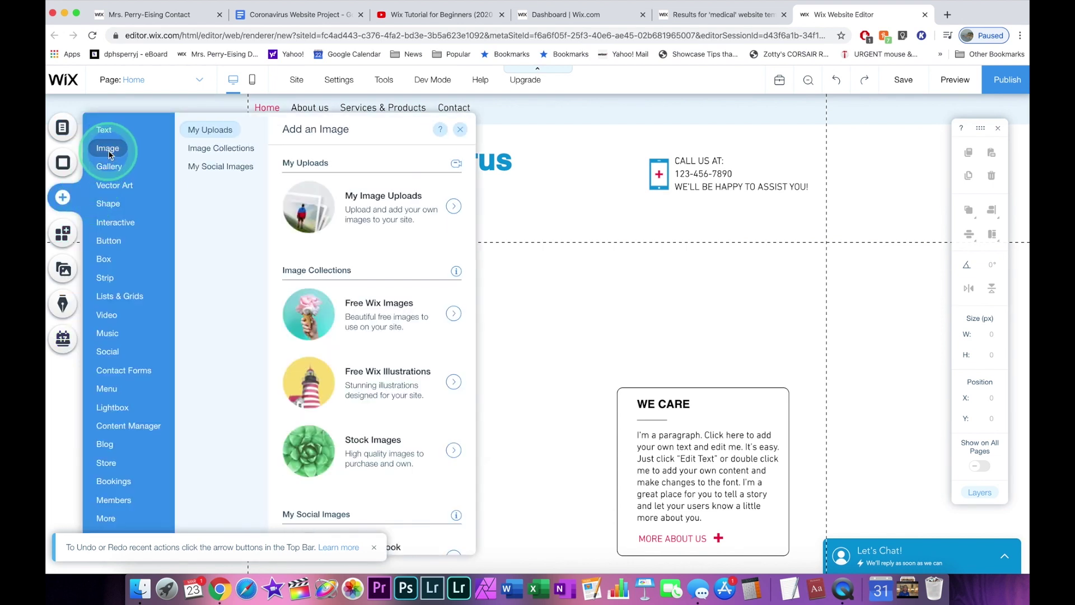
{"action": "left_click", "coordinate": [206, 134]}
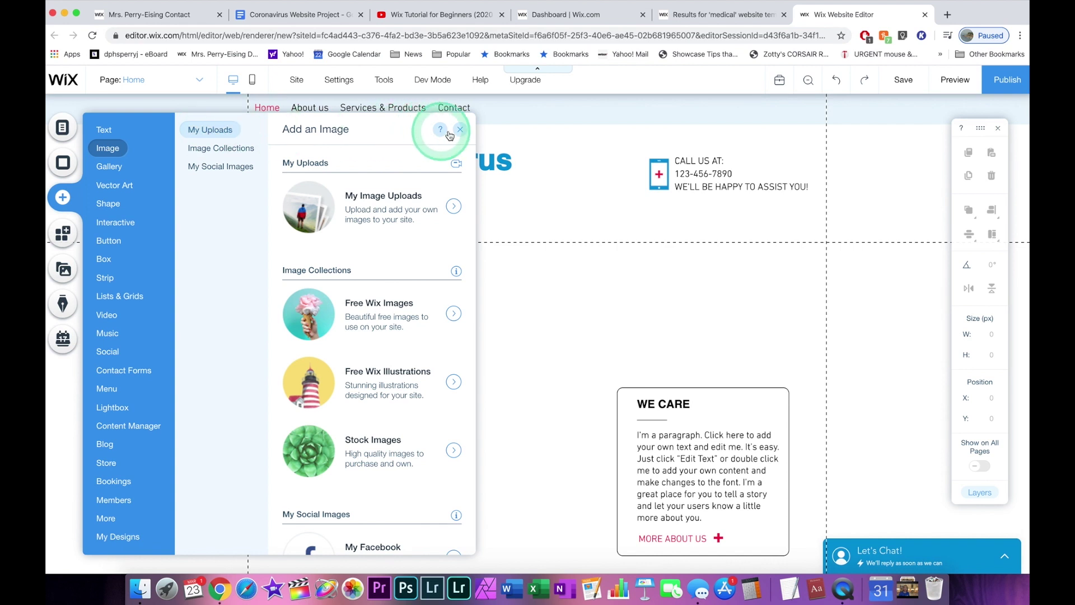
{"action": "left_click", "coordinate": [402, 228]}
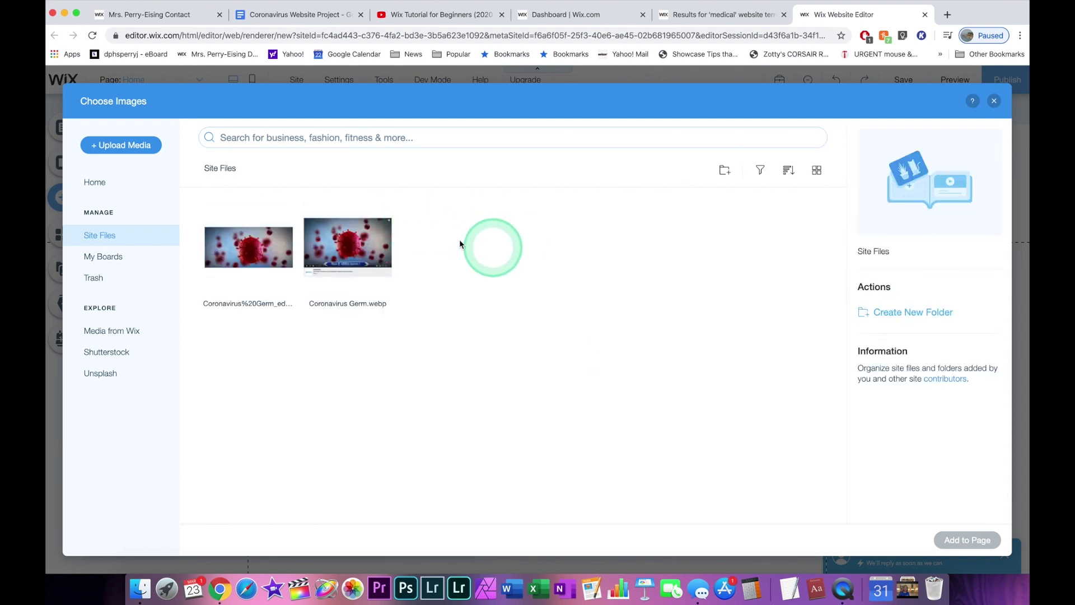
{"action": "left_click", "coordinate": [246, 251]}
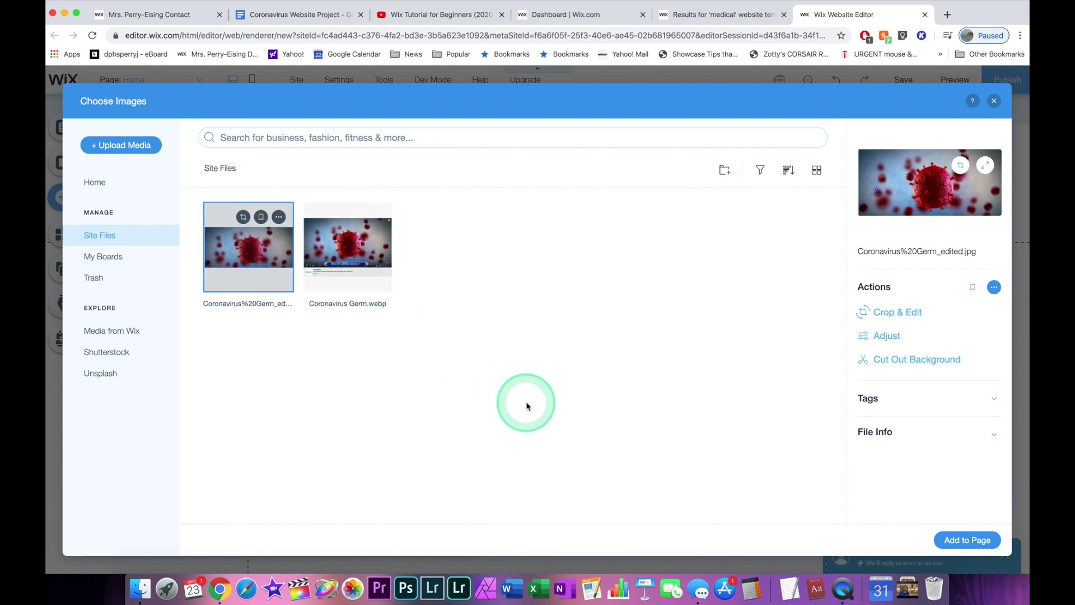
{"action": "left_click", "coordinate": [972, 539]}
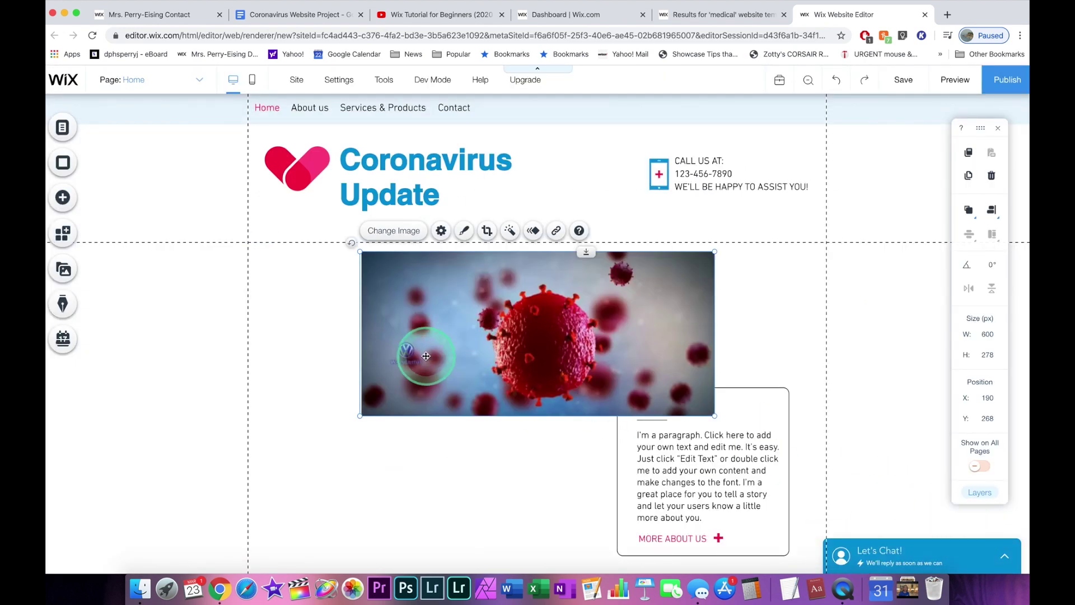
Enlarge the germ image and move the WE CARE box right and in front of it.
{"action": "left_click_drag", "start_coordinate": [335, 424], "coordinate": [259, 496]}
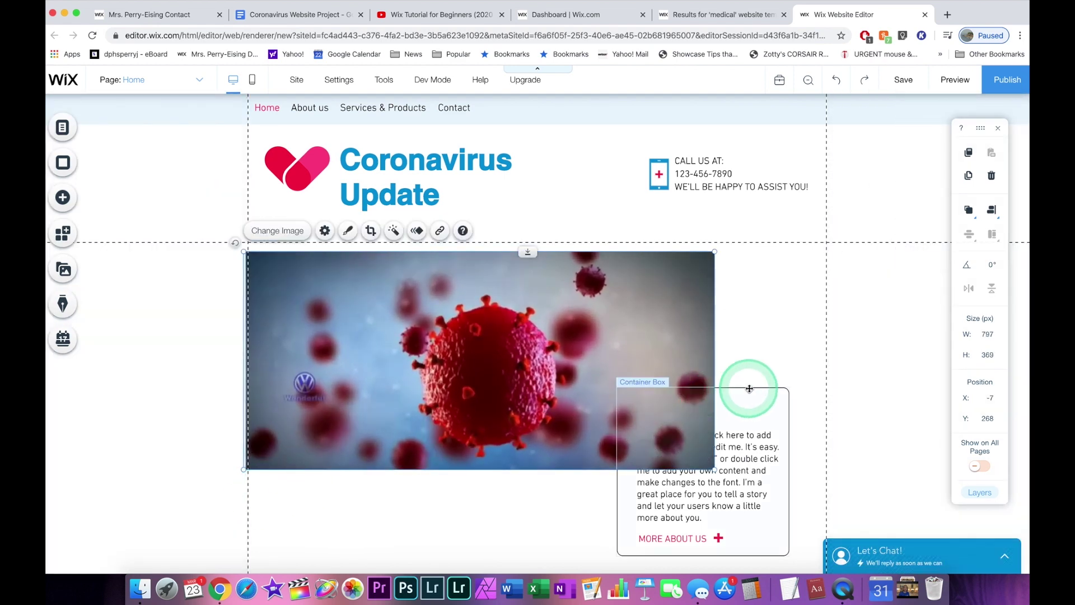
{"action": "left_click", "coordinate": [744, 389]}
{"action": "left_click_drag", "start_coordinate": [740, 393], "coordinate": [825, 372]}
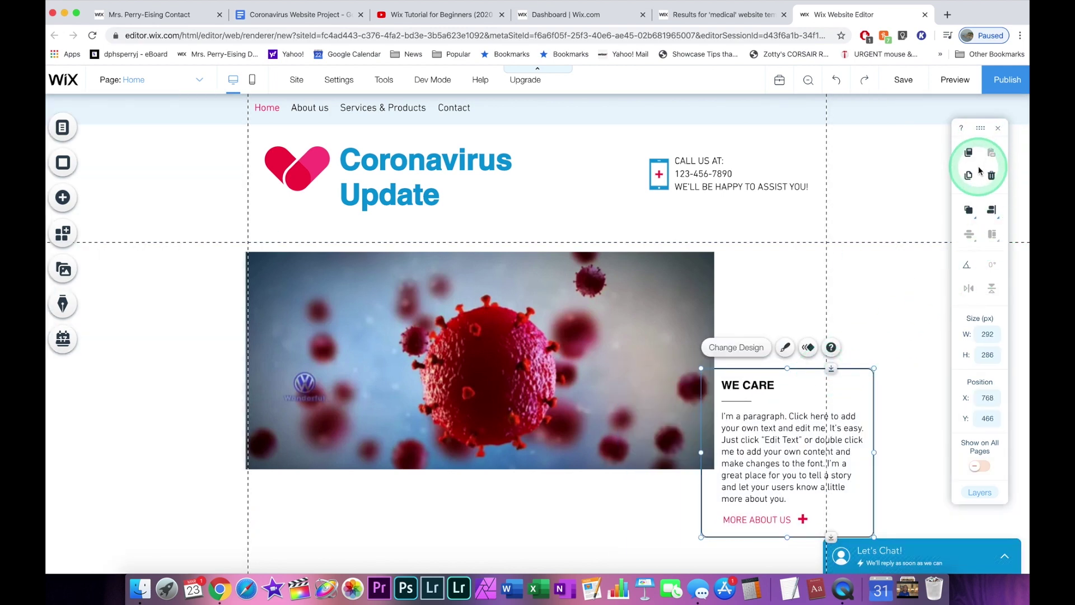
{"action": "left_click", "coordinate": [970, 213]}
{"action": "left_click", "coordinate": [943, 215]}
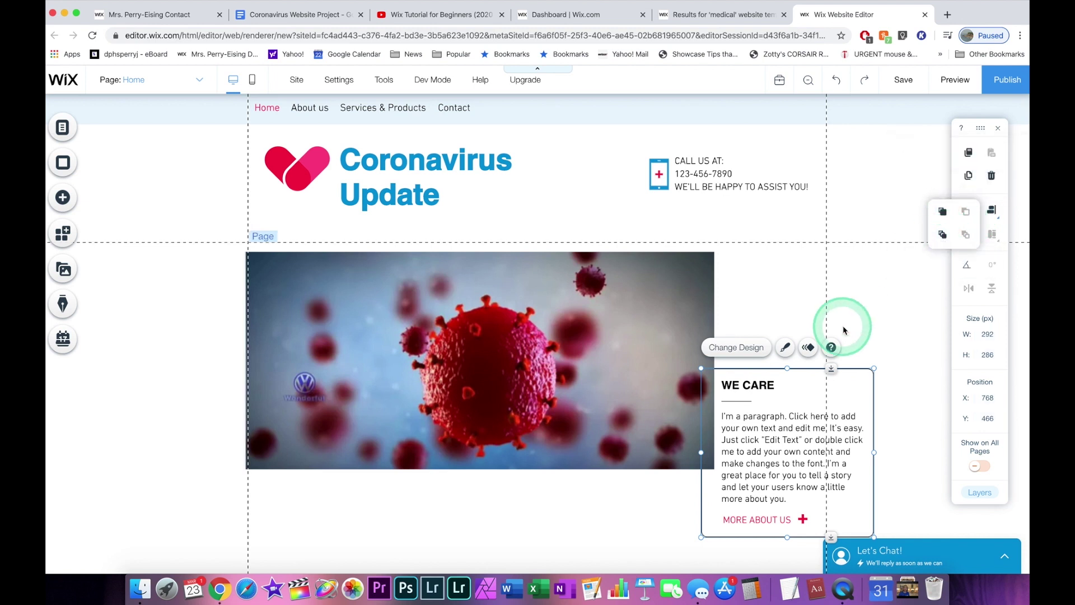
Make the WE CARE box taller, then switch to the Coronavirus Website Project document.
{"action": "left_click_drag", "start_coordinate": [799, 367], "coordinate": [808, 355]}
{"action": "left_click", "coordinate": [783, 284]}
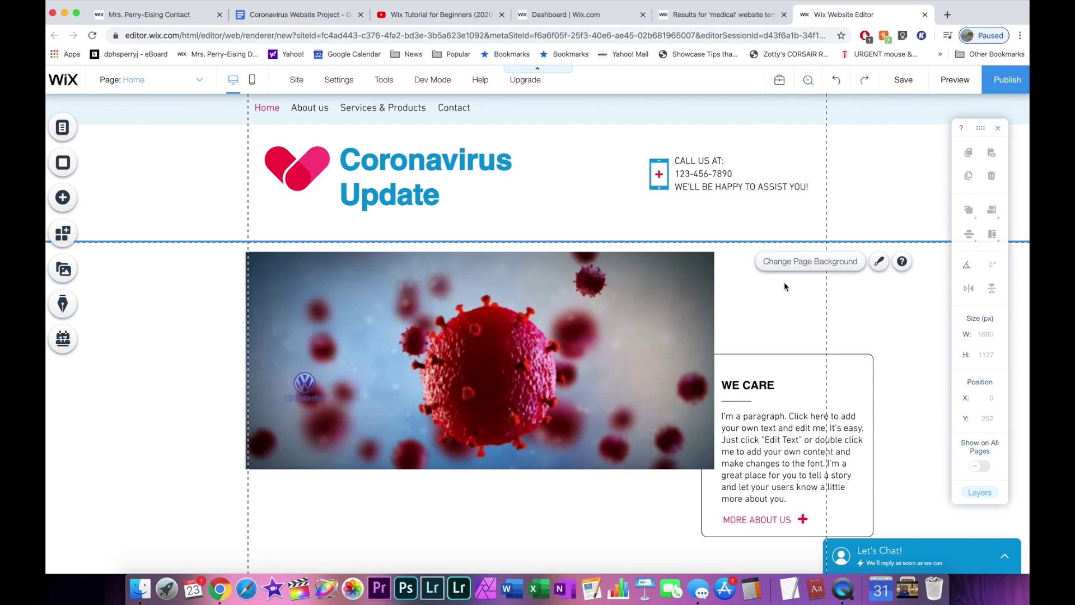
{"action": "left_click", "coordinate": [782, 277]}
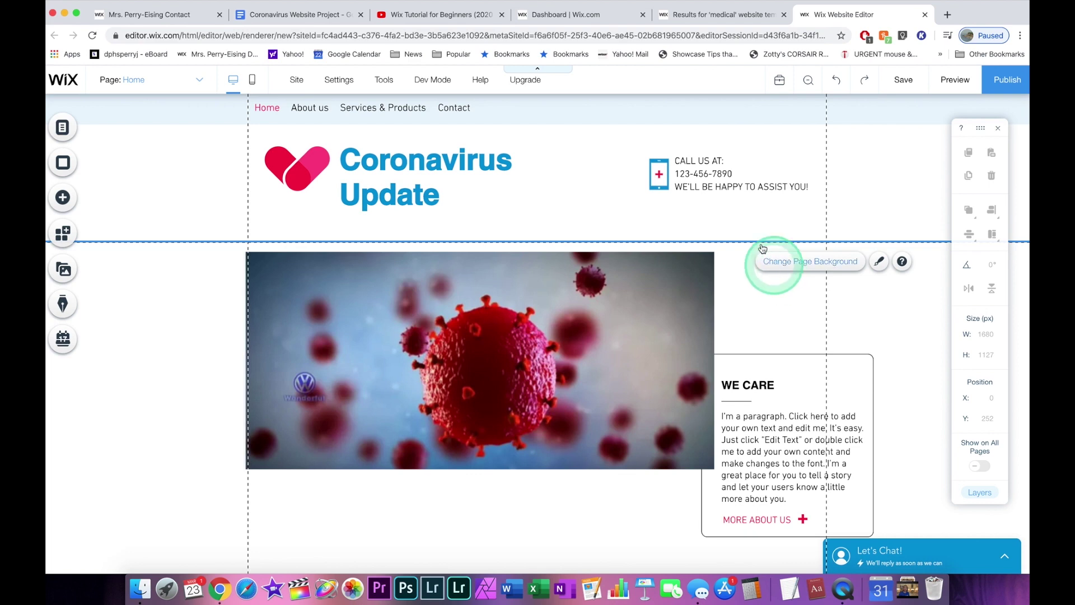
{"action": "left_click", "coordinate": [281, 17]}
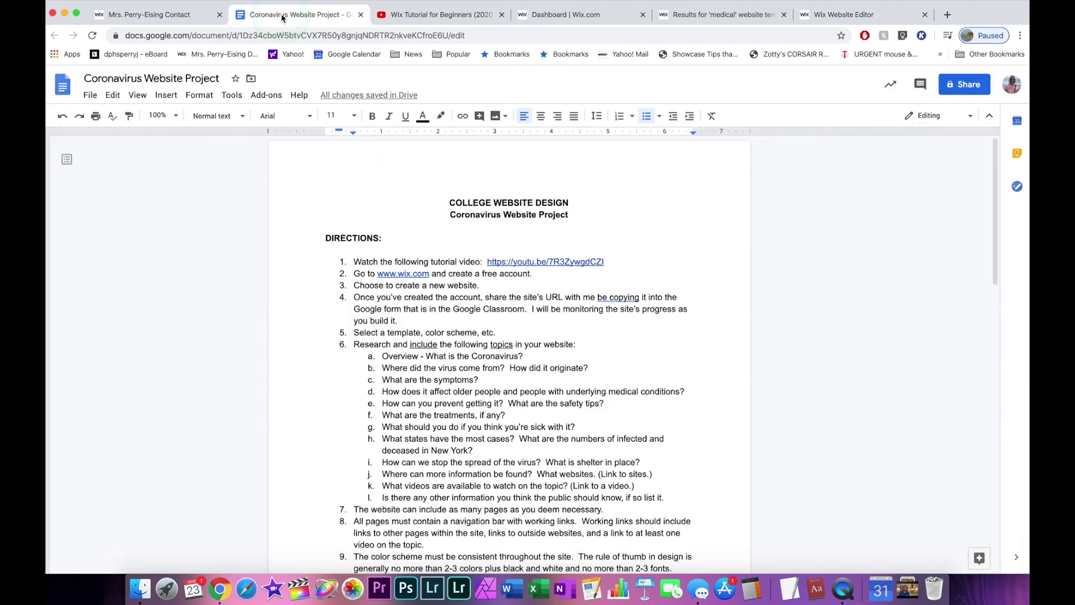
Follow item 11's pexels.com link to the Pexels coronavirus stock photos page.
{"action": "left_click", "coordinate": [413, 264]}
{"action": "scroll", "coordinate": [414, 273], "scroll_direction": "down", "scroll_amount": 2}
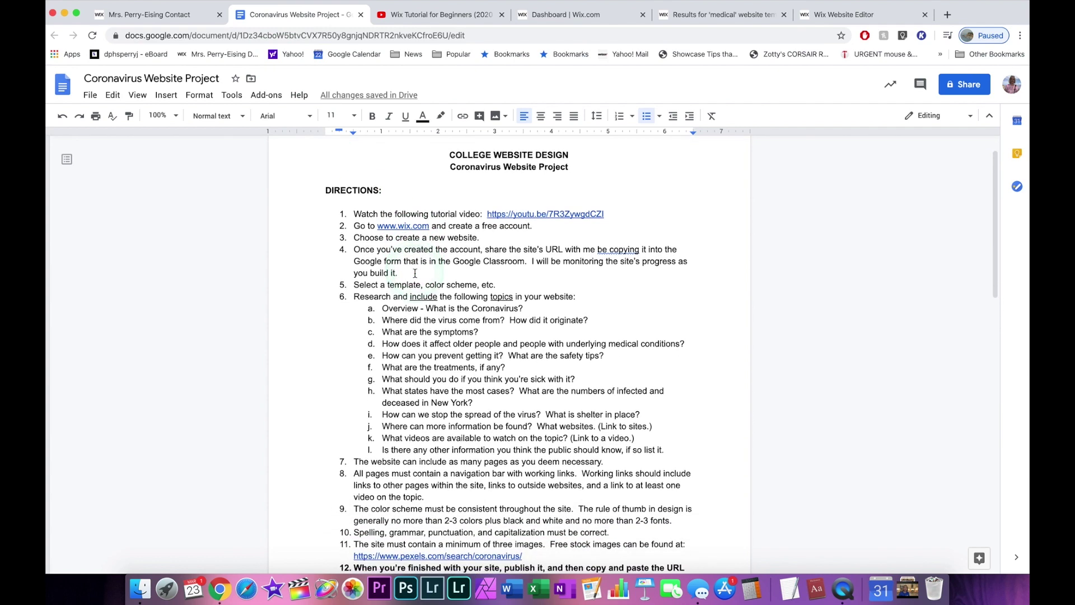
{"action": "scroll", "coordinate": [415, 273], "scroll_direction": "down", "scroll_amount": 5}
{"action": "left_click", "coordinate": [358, 384]}
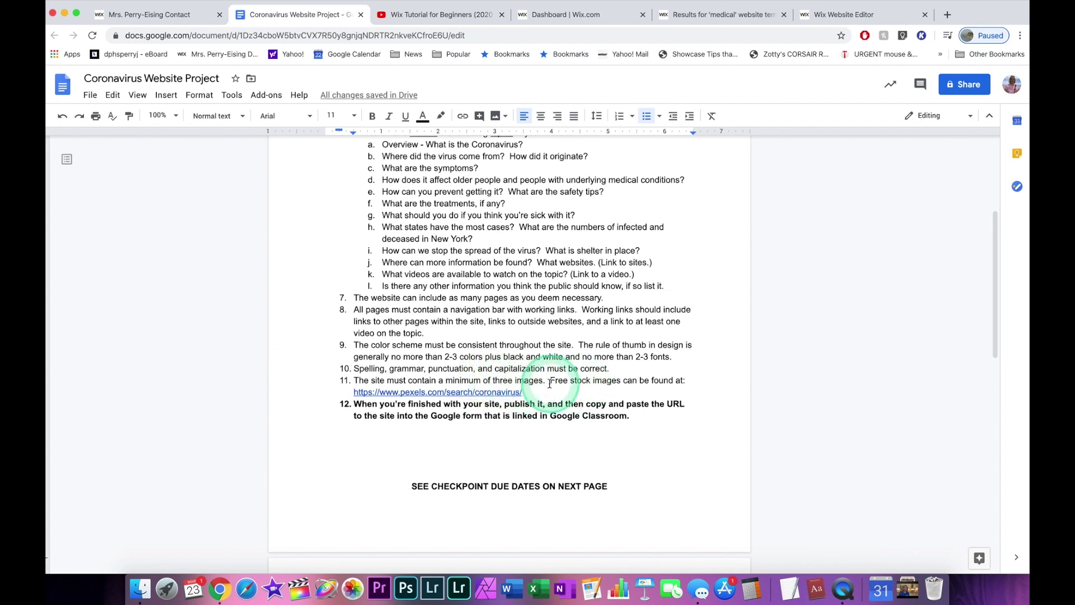
{"action": "left_click", "coordinate": [472, 393]}
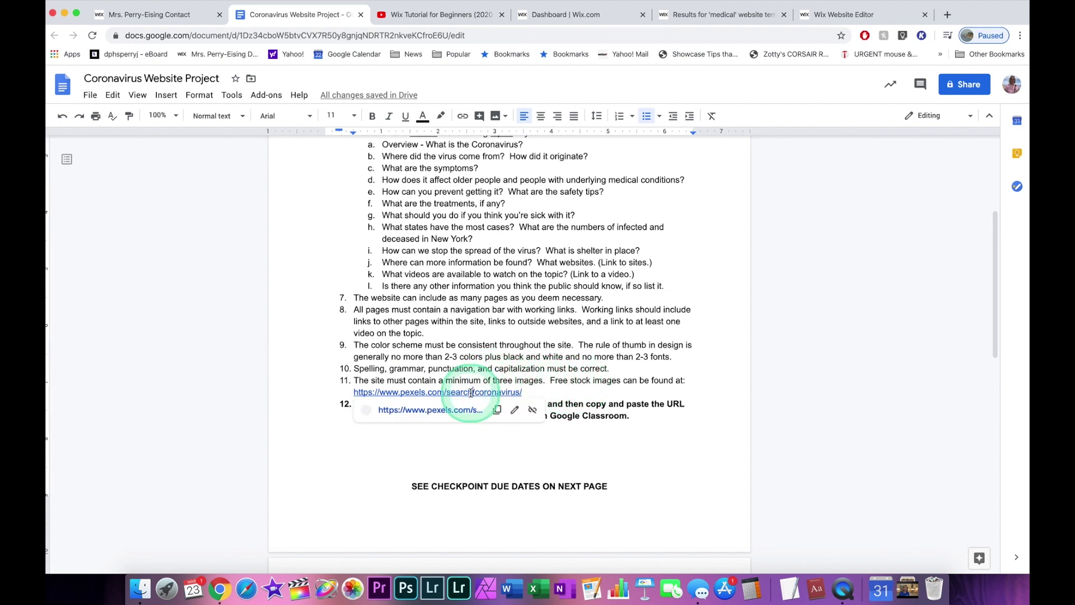
{"action": "left_click", "coordinate": [438, 412]}
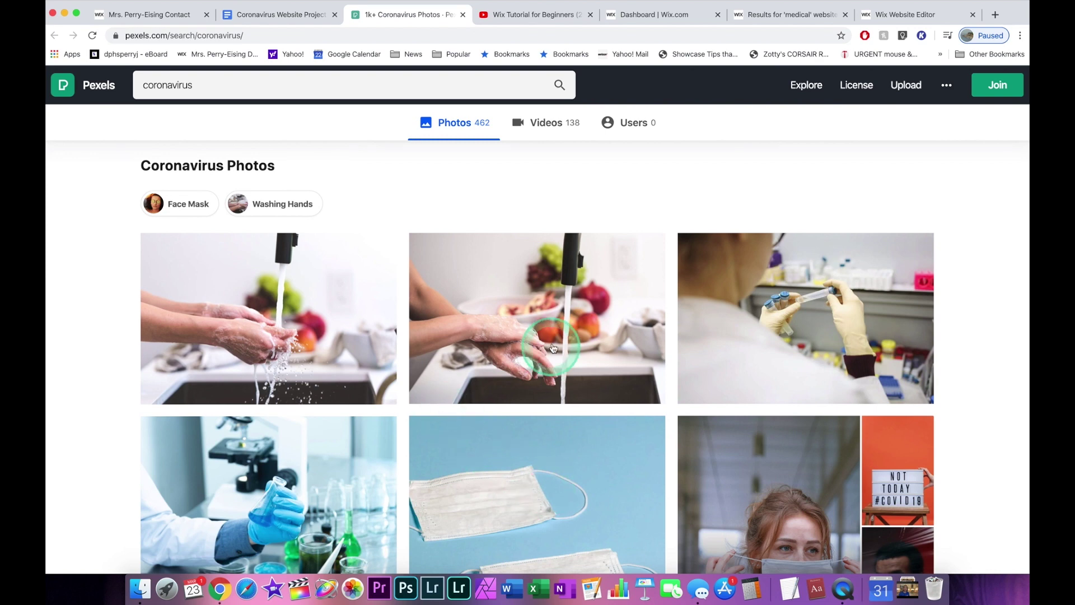
Scroll through the 462 Pexels coronavirus photo results.
{"action": "scroll", "coordinate": [553, 347], "scroll_direction": "down", "scroll_amount": 5}
{"action": "scroll", "coordinate": [553, 348], "scroll_direction": "up", "scroll_amount": 4}
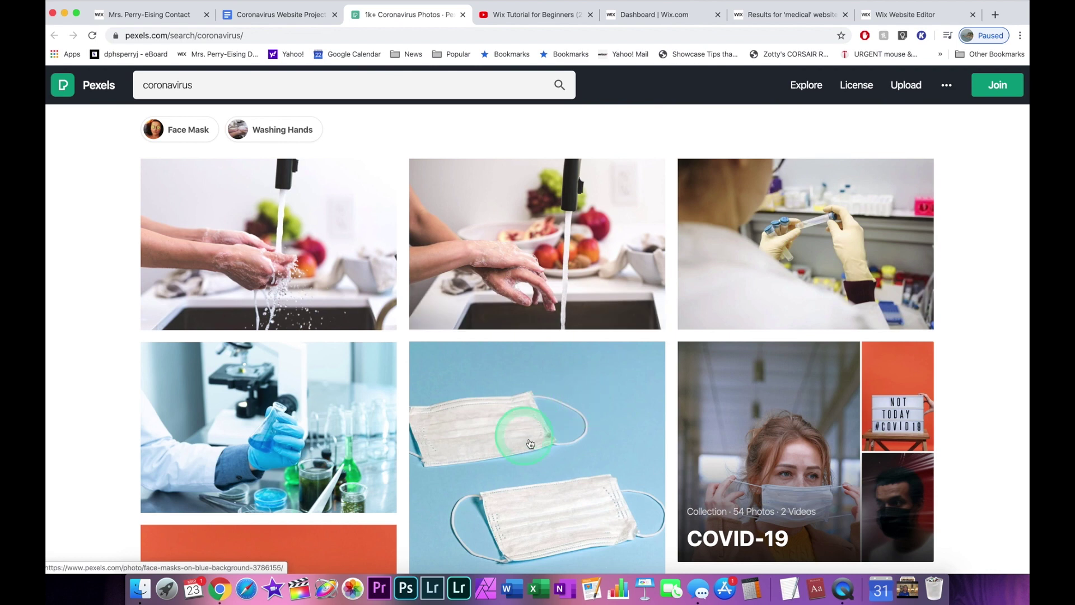
{"action": "scroll", "coordinate": [574, 442], "scroll_direction": "down", "scroll_amount": 1}
{"action": "scroll", "coordinate": [577, 403], "scroll_direction": "down", "scroll_amount": 4}
{"action": "scroll", "coordinate": [580, 365], "scroll_direction": "up", "scroll_amount": 4}
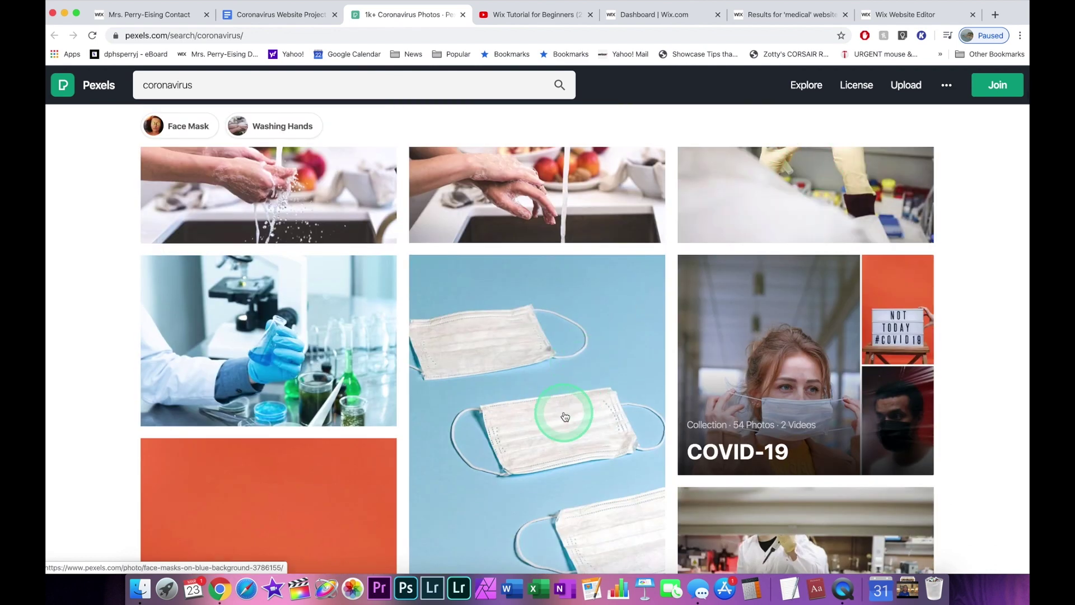
{"action": "scroll", "coordinate": [564, 415], "scroll_direction": "down", "scroll_amount": 6}
{"action": "scroll", "coordinate": [565, 416], "scroll_direction": "down", "scroll_amount": 7}
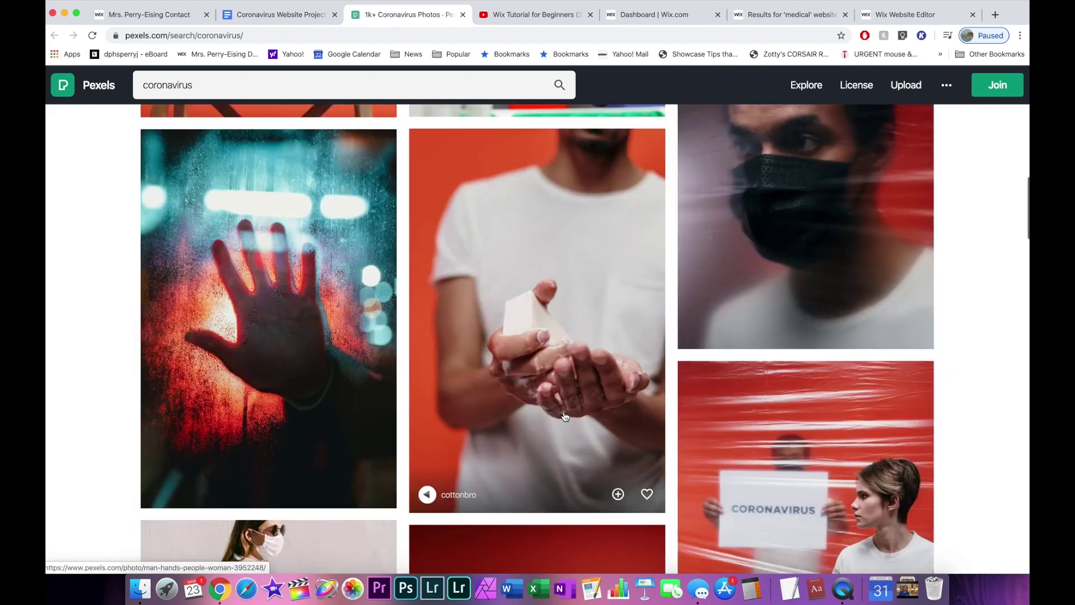
{"action": "scroll", "coordinate": [565, 416], "scroll_direction": "down", "scroll_amount": 12}
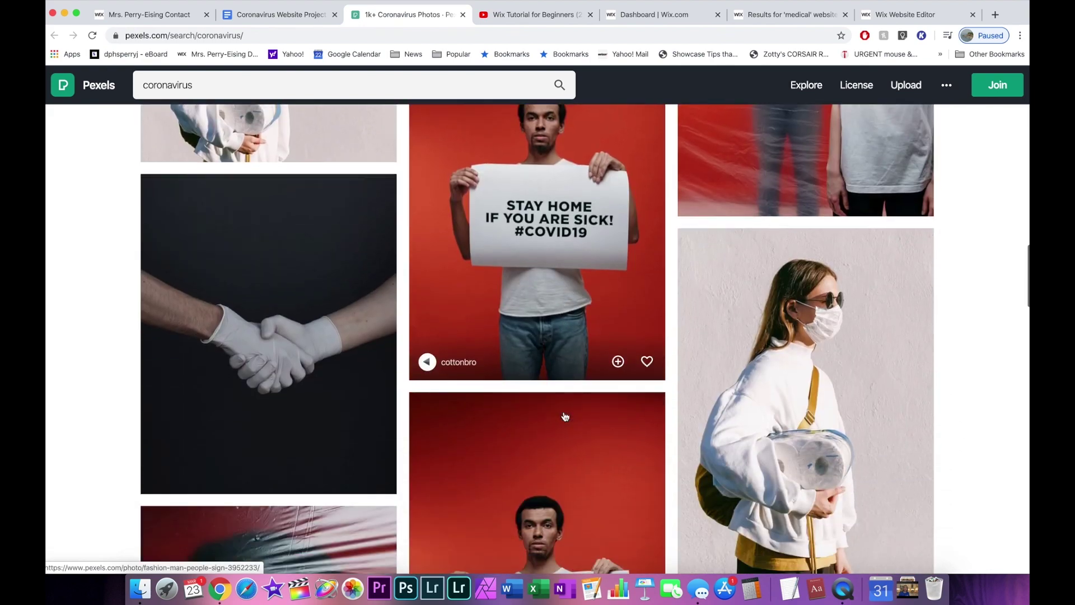
{"action": "scroll", "coordinate": [565, 416], "scroll_direction": "up", "scroll_amount": 15}
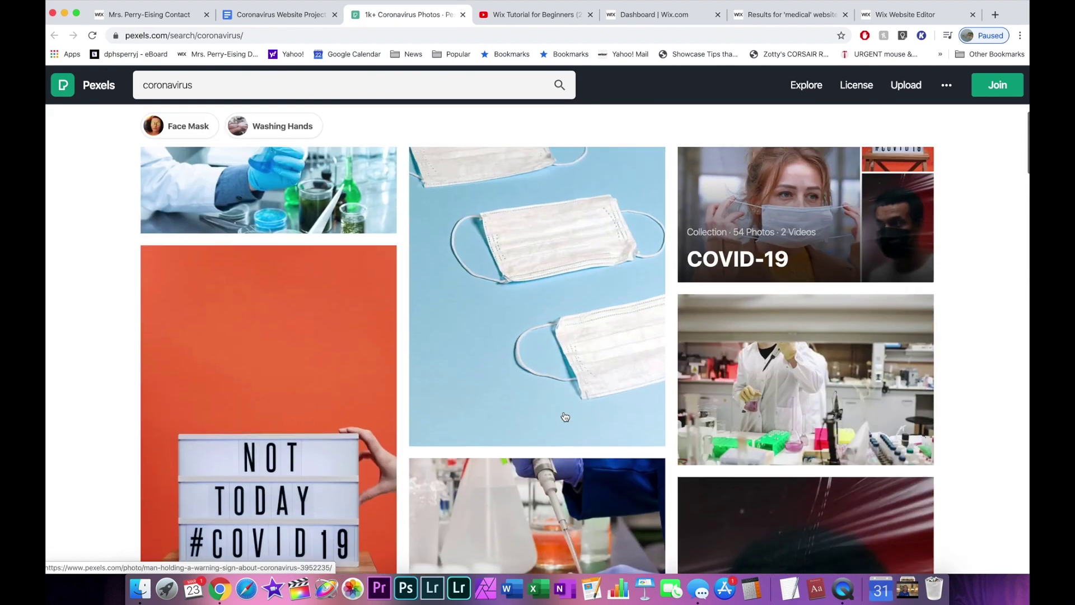
{"action": "scroll", "coordinate": [560, 403], "scroll_direction": "up", "scroll_amount": 2}
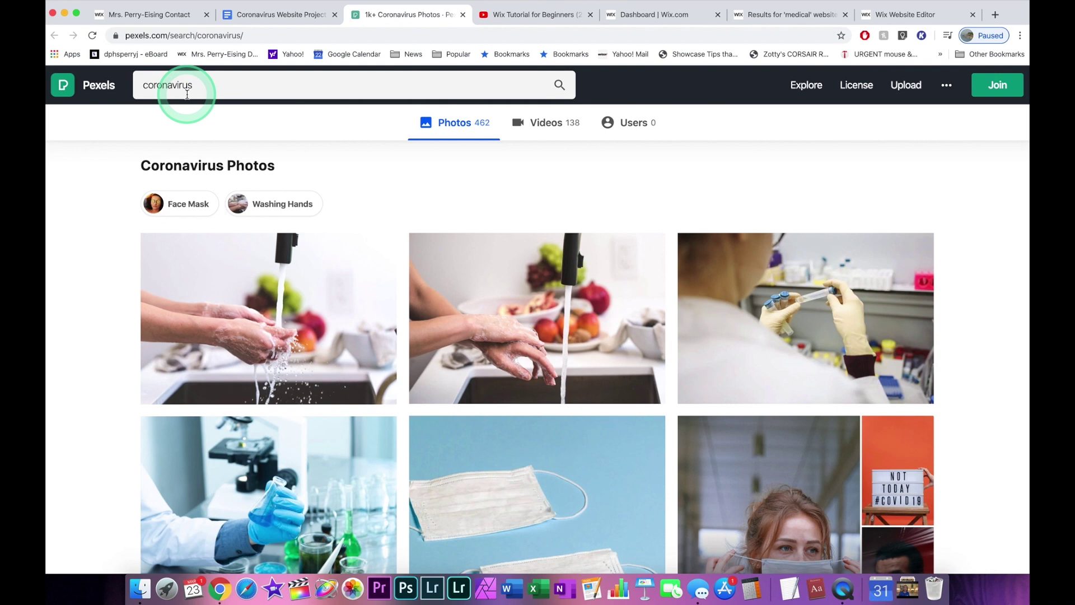
Back in the project doc, open item 1's youtu.be link to 'Wix Tutorial for Beginners'.
{"action": "left_click", "coordinate": [260, 16]}
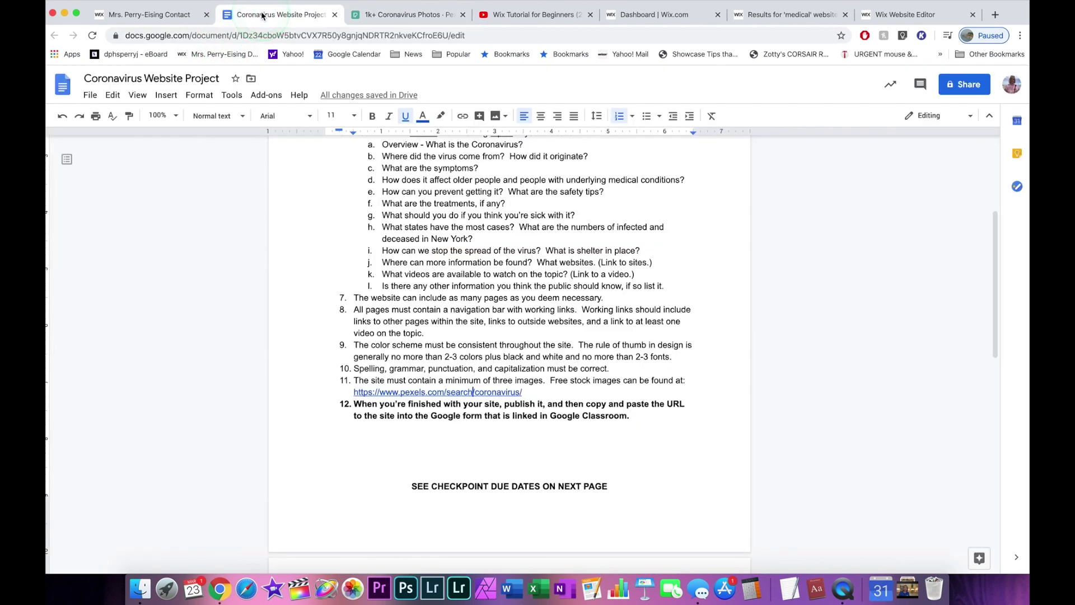
{"action": "scroll", "coordinate": [526, 313], "scroll_direction": "up", "scroll_amount": 5}
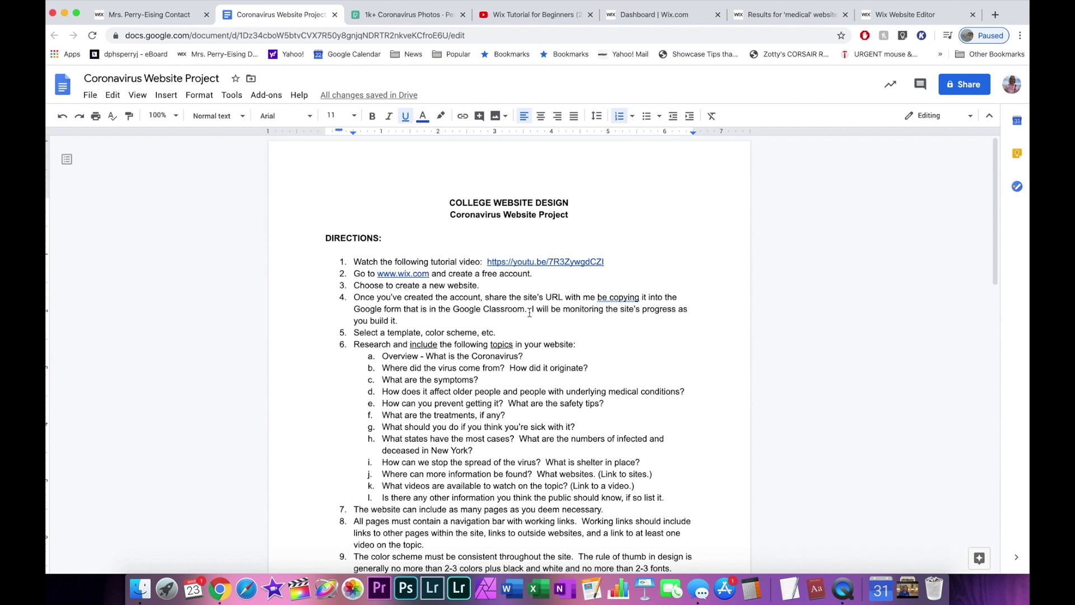
{"action": "left_click", "coordinate": [504, 261]}
{"action": "left_click", "coordinate": [521, 280]}
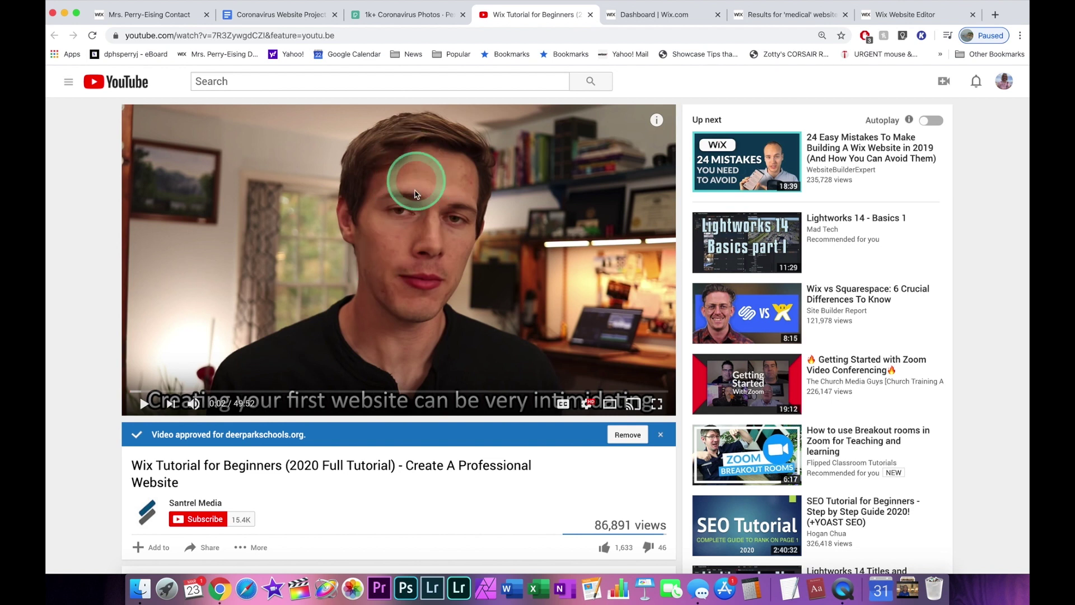
Switch back to the Coronavirus Website Project document and scroll down its assignment steps.
{"action": "left_click", "coordinate": [285, 14]}
{"action": "scroll", "coordinate": [319, 299], "scroll_direction": "down", "scroll_amount": 5}
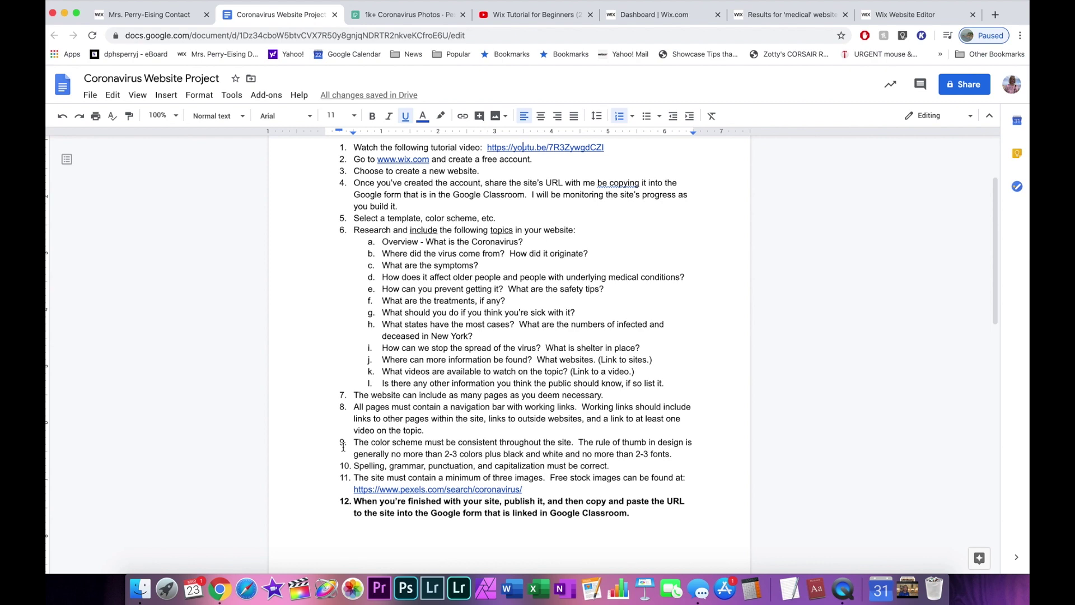
{"action": "scroll", "coordinate": [343, 447], "scroll_direction": "down", "scroll_amount": 5}
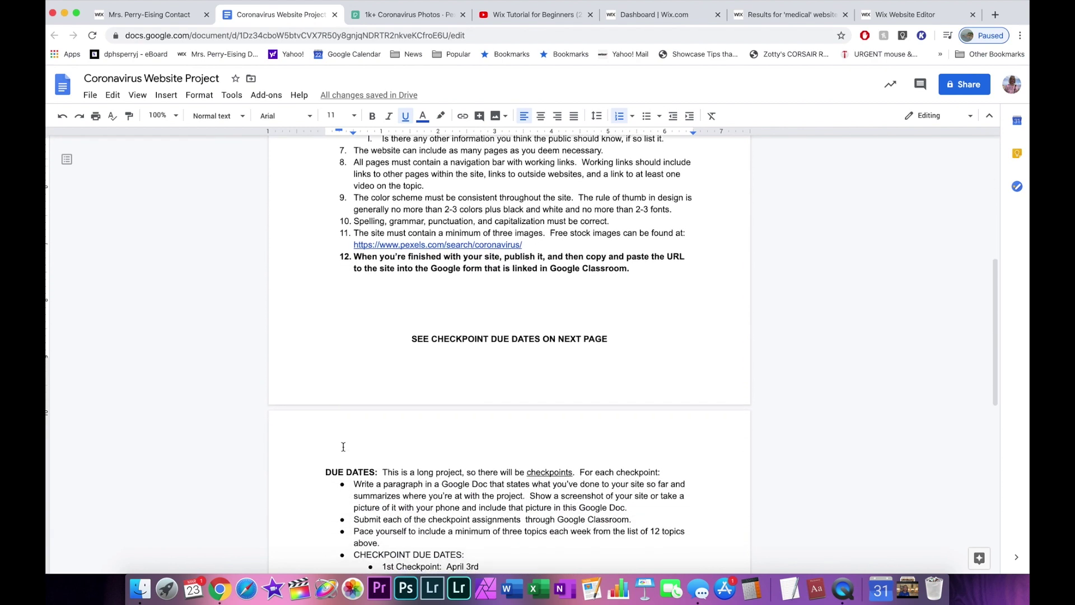
{"action": "scroll", "coordinate": [344, 447], "scroll_direction": "up", "scroll_amount": 3}
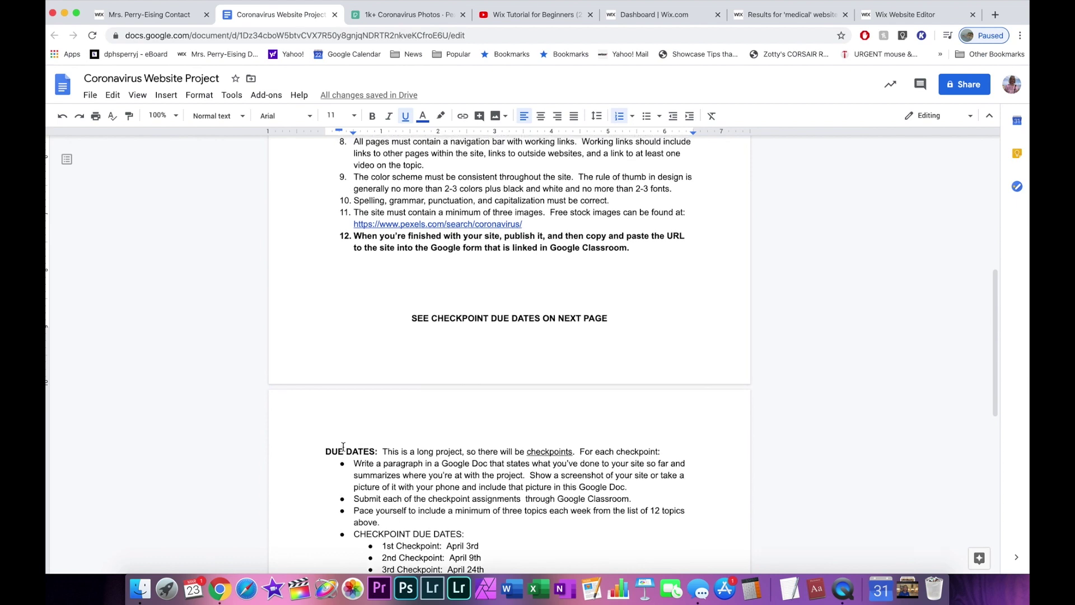
{"action": "scroll", "coordinate": [343, 446], "scroll_direction": "up", "scroll_amount": 1}
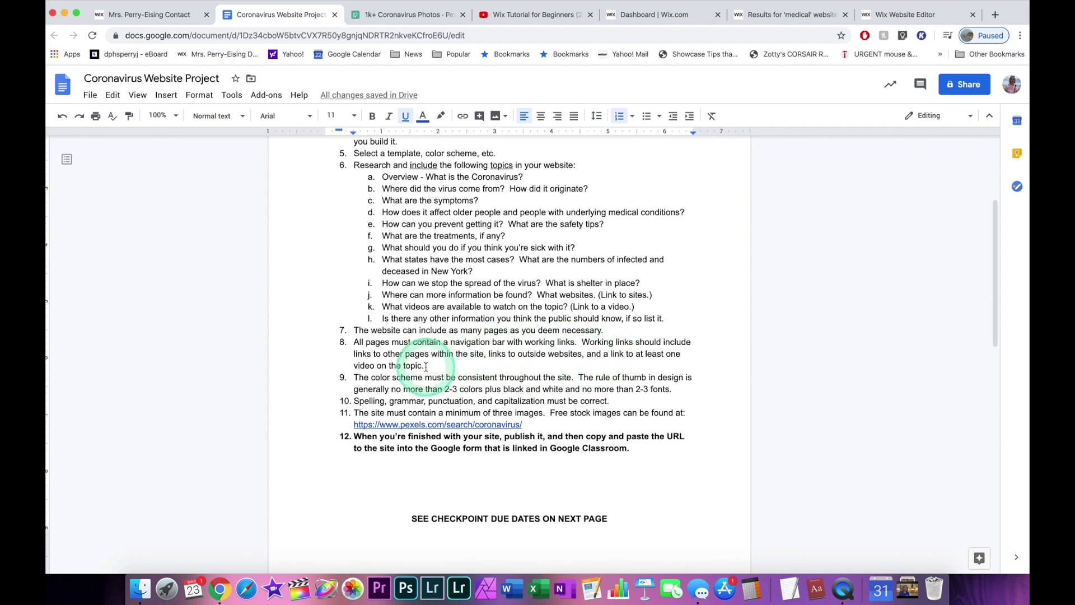
{"action": "scroll", "coordinate": [428, 367], "scroll_direction": "down", "scroll_amount": 5}
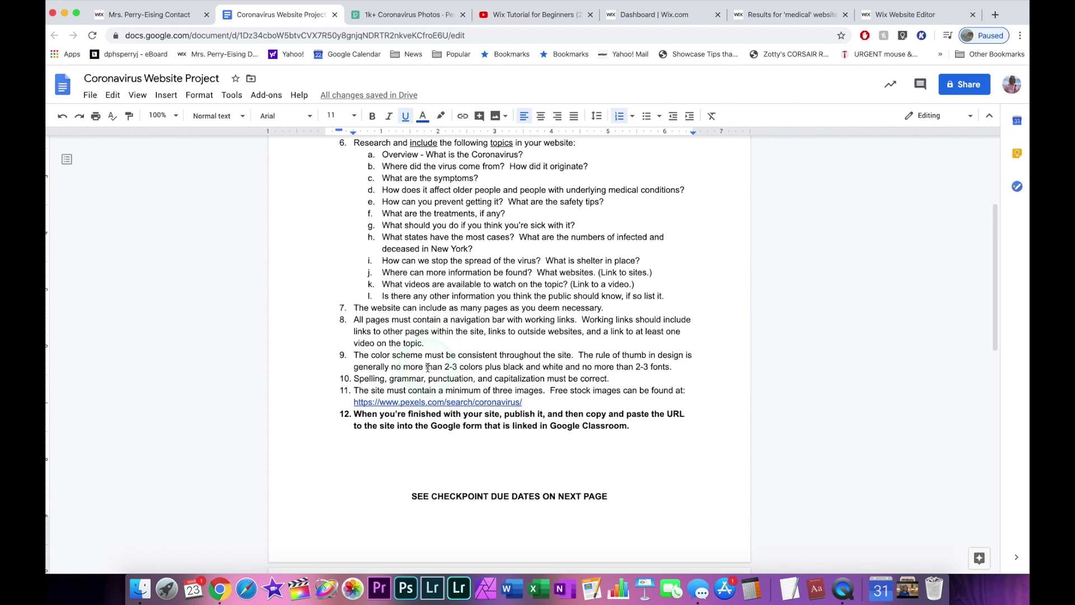
{"action": "scroll", "coordinate": [428, 367], "scroll_direction": "down", "scroll_amount": 2}
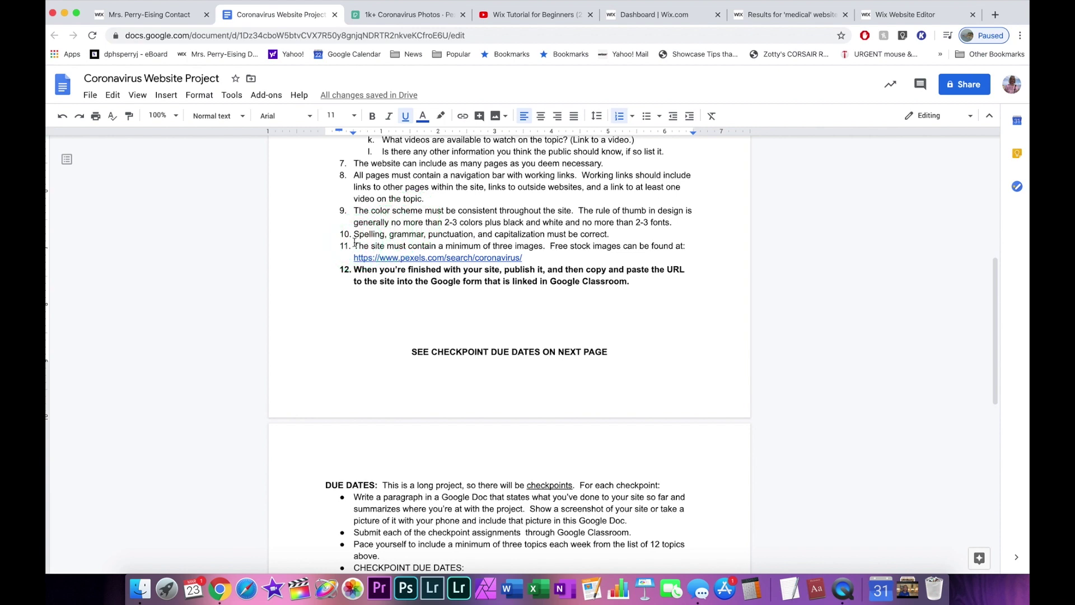
{"action": "scroll", "coordinate": [336, 336], "scroll_direction": "down", "scroll_amount": 5}
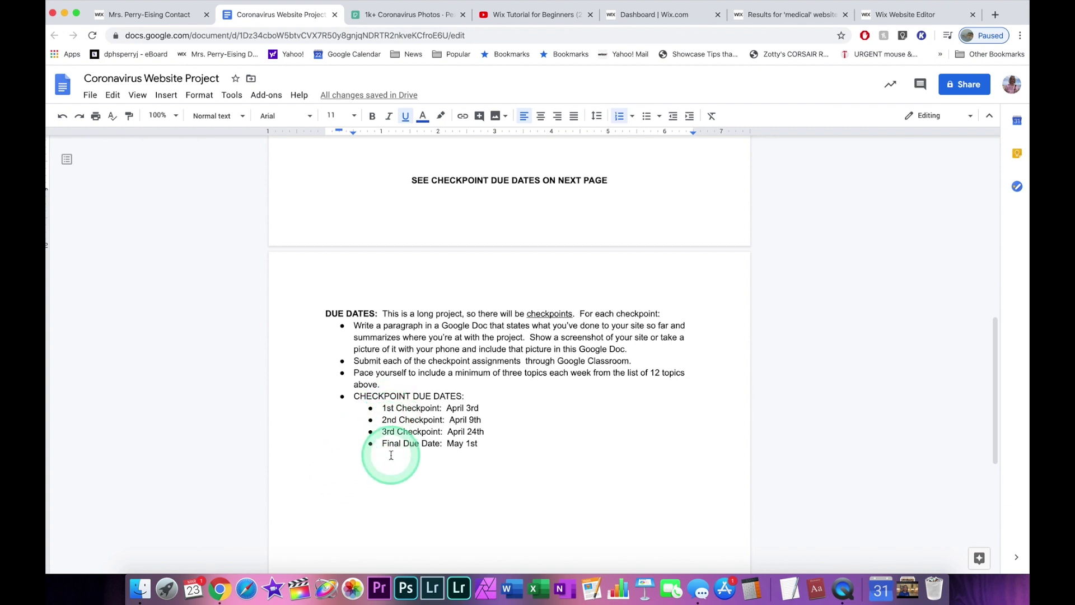
{"action": "scroll", "coordinate": [391, 456], "scroll_direction": "up", "scroll_amount": 3}
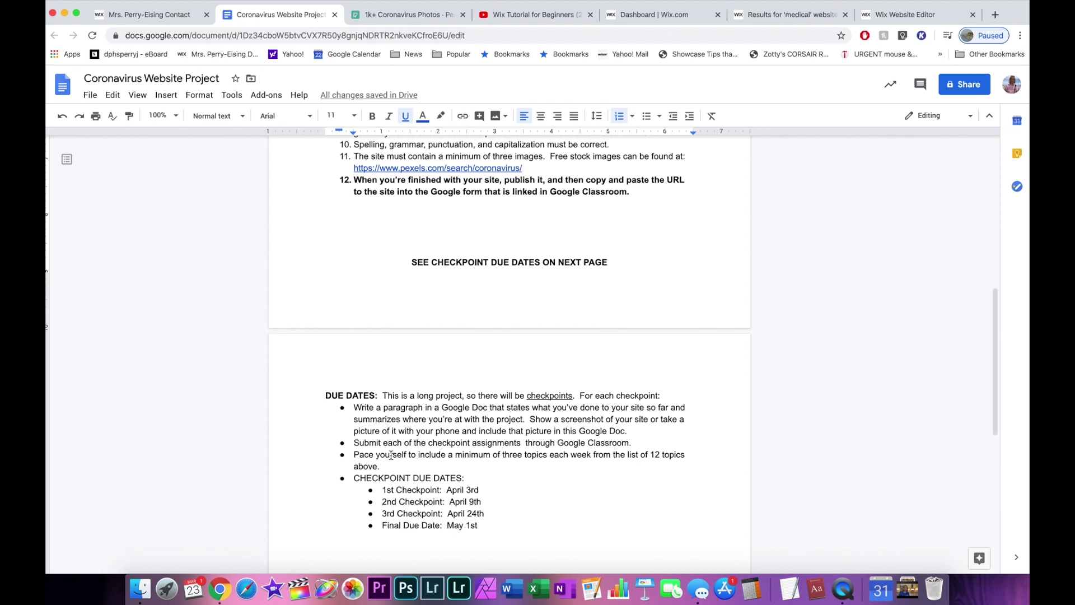
{"action": "scroll", "coordinate": [391, 455], "scroll_direction": "up", "scroll_amount": 8}
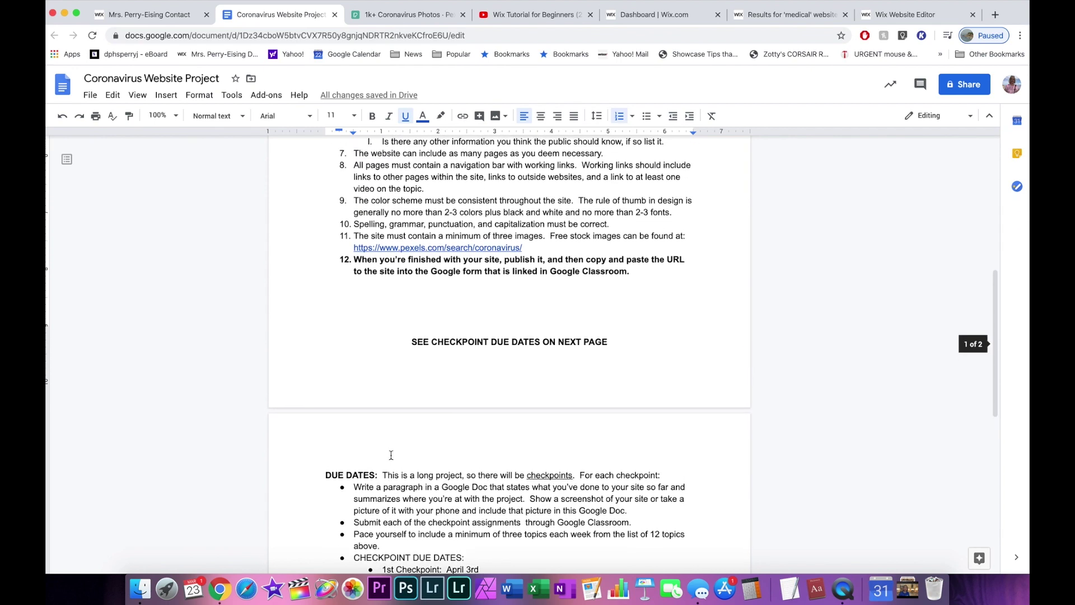
{"action": "scroll", "coordinate": [390, 454], "scroll_direction": "up", "scroll_amount": 8}
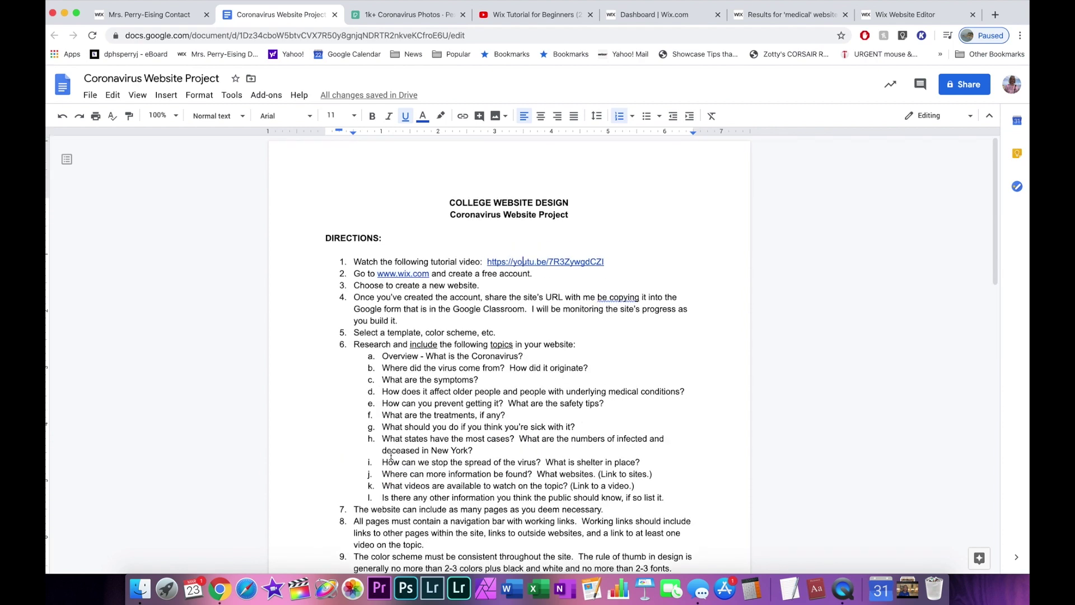
{"action": "scroll", "coordinate": [391, 455], "scroll_direction": "down", "scroll_amount": 20}
Below the May 1st due date, add a 'Contact me at:' line with the teacher's school e-mail address.
{"action": "left_click", "coordinate": [500, 260]}
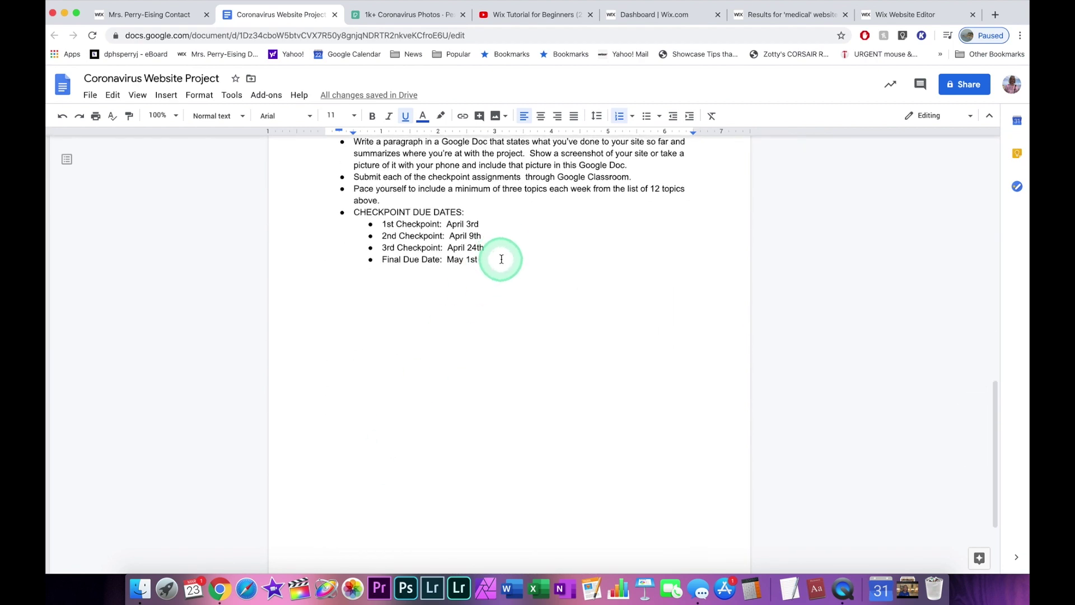
{"action": "key", "text": "Return"}
{"action": "key", "text": "Return"}
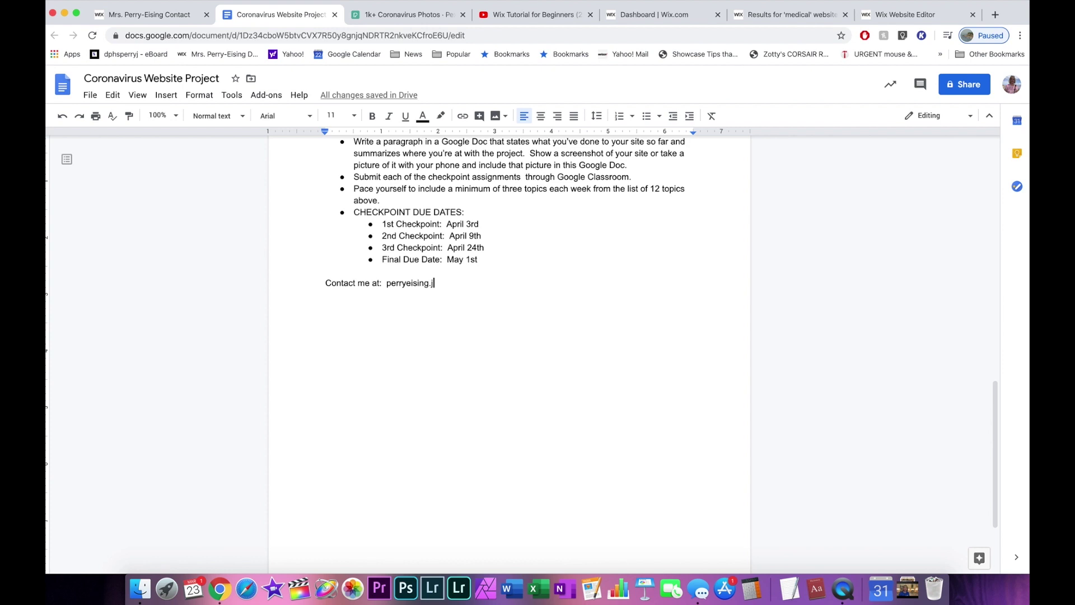
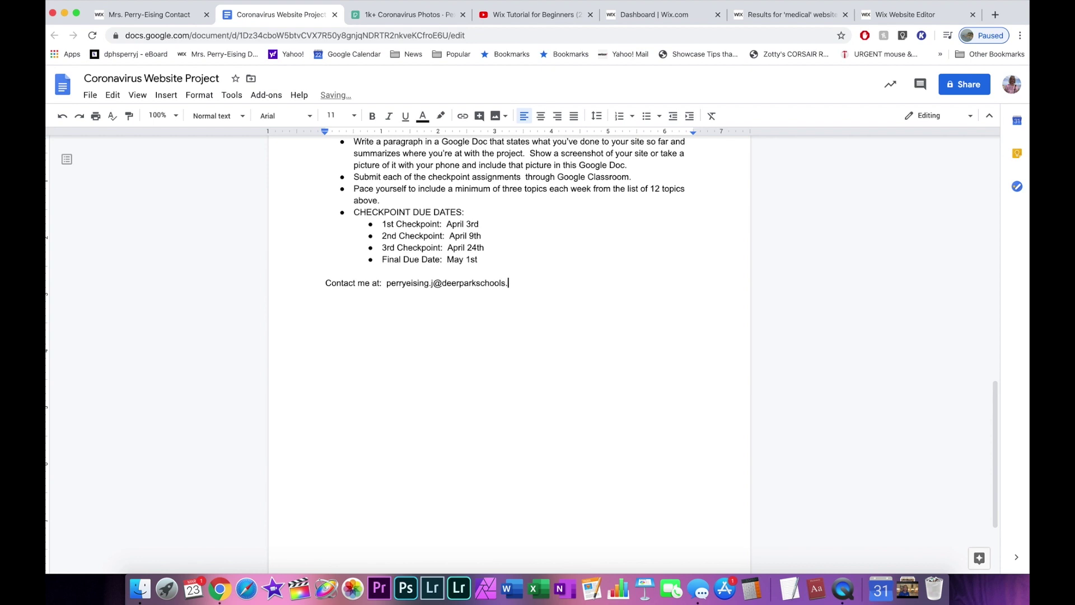